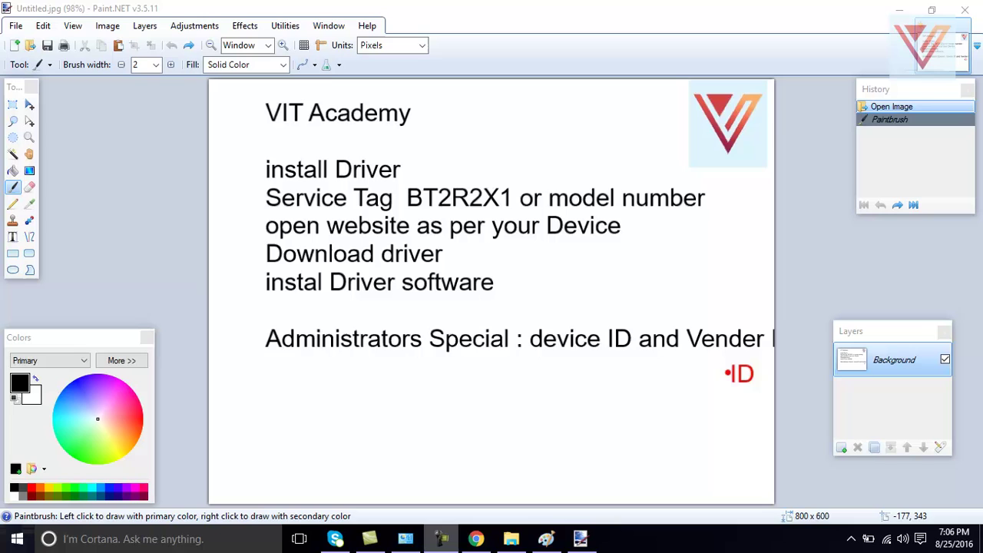
- Underline the service tag code and the words "model number" in pink with the Paintbrush at width 5
{"action": "left_click", "coordinate": [127, 412]}
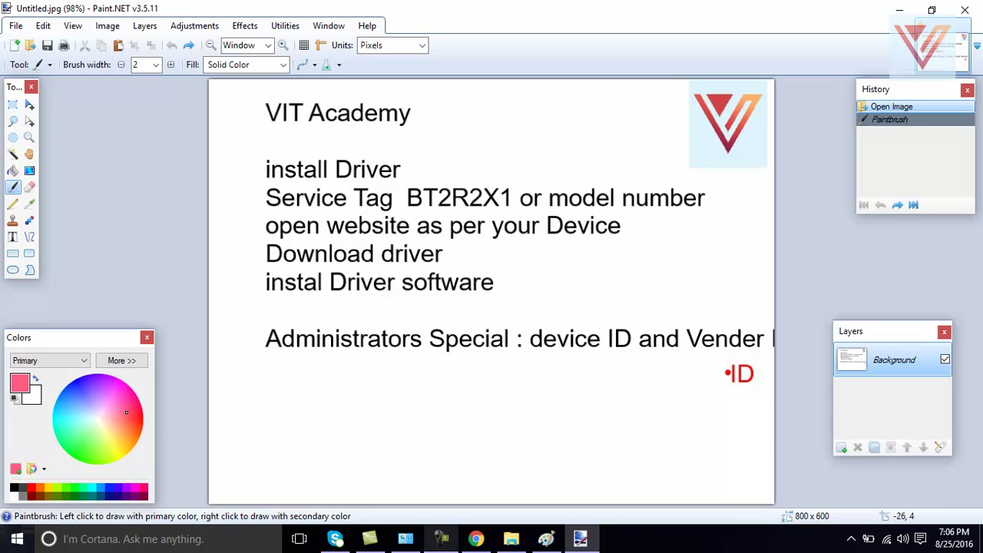
{"action": "left_click", "coordinate": [171, 65]}
{"action": "left_click", "coordinate": [171, 64]}
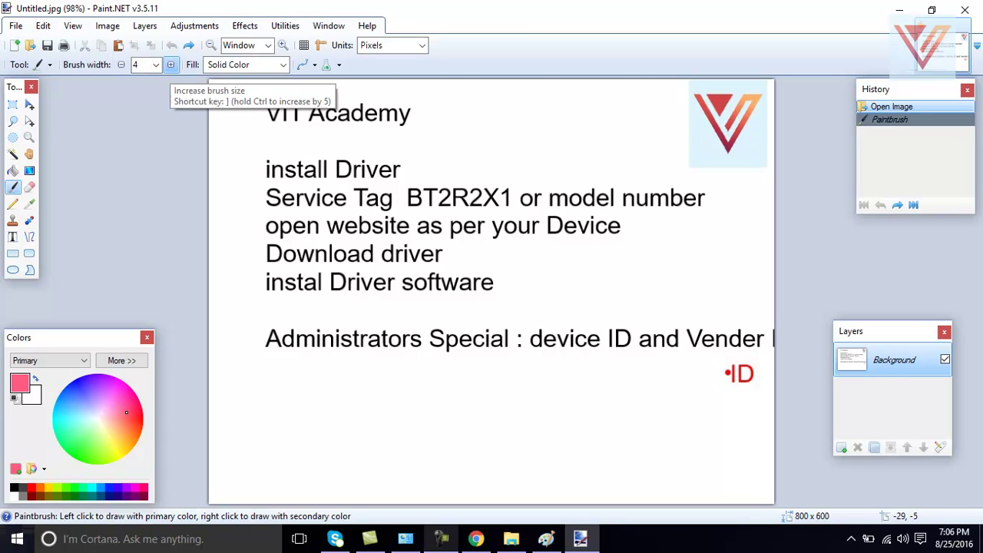
{"action": "left_click", "coordinate": [170, 65]}
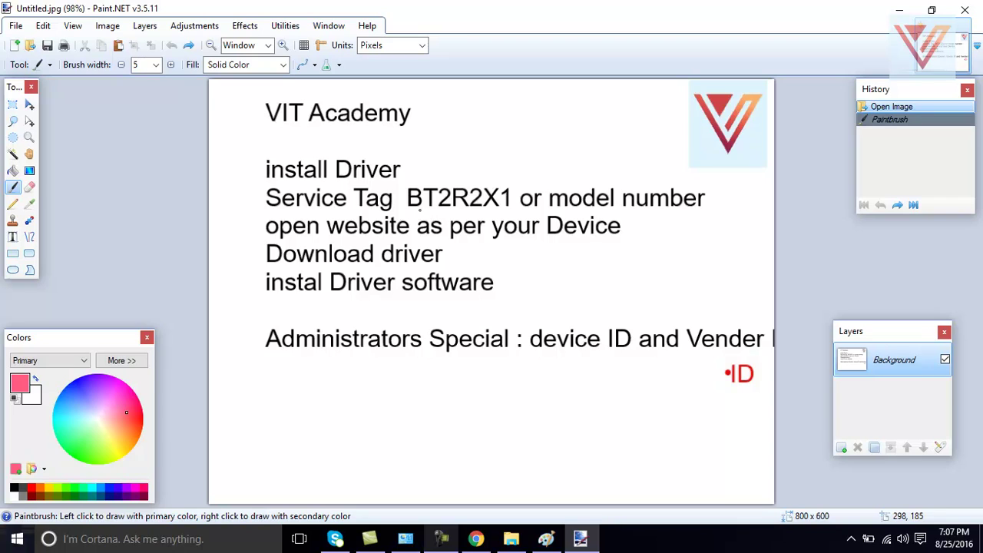
{"action": "left_click_drag", "start_coordinate": [409, 207], "coordinate": [511, 208]}
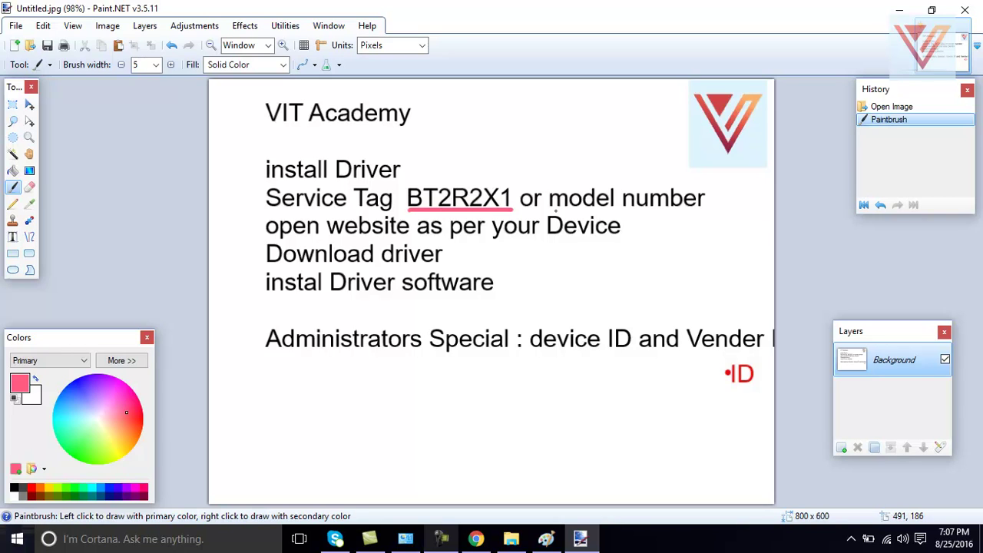
{"action": "left_click_drag", "start_coordinate": [550, 208], "coordinate": [705, 209]}
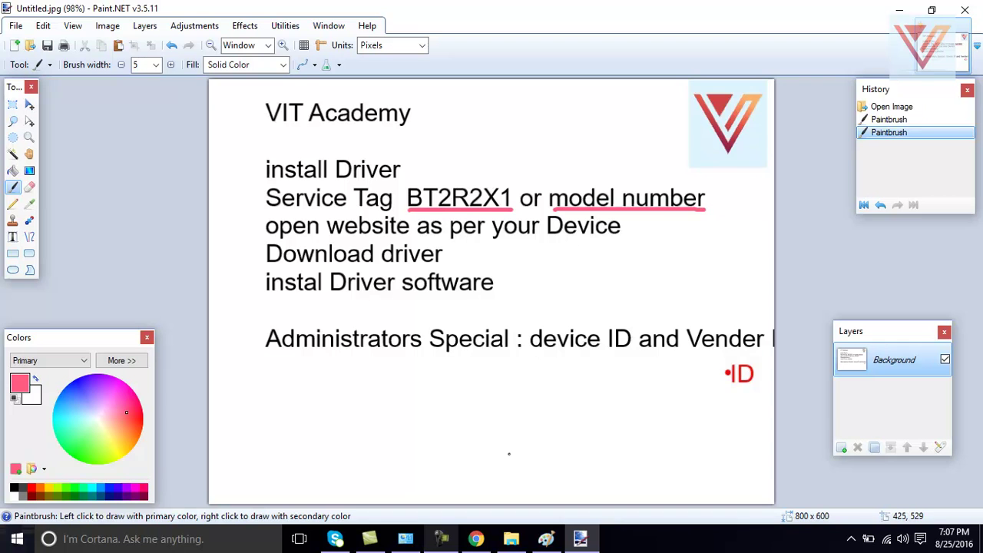
- Switch to Chrome, search Google for "dell drivers download" and open Dell's Drivers & Downloads page
{"action": "left_click", "coordinate": [476, 538]}
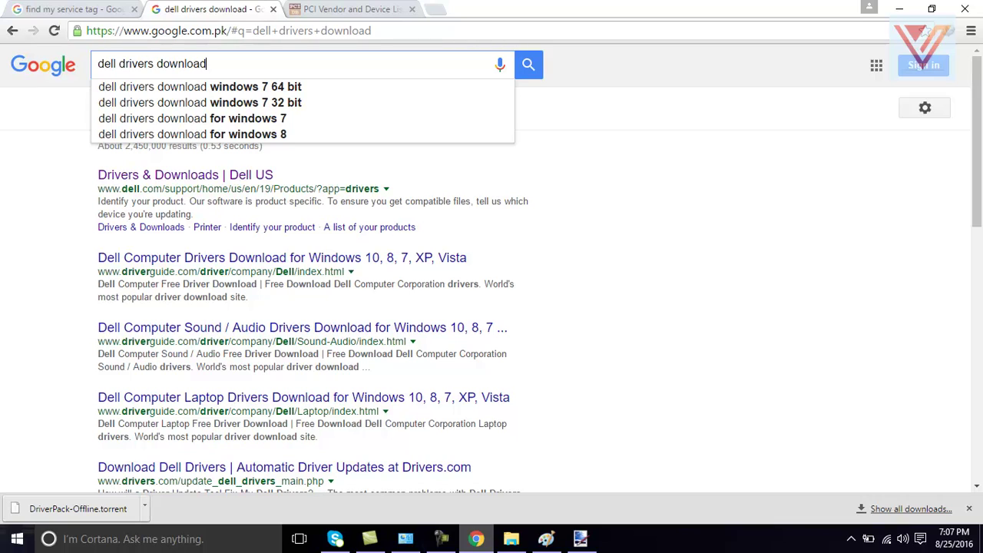
{"action": "key", "text": "Return"}
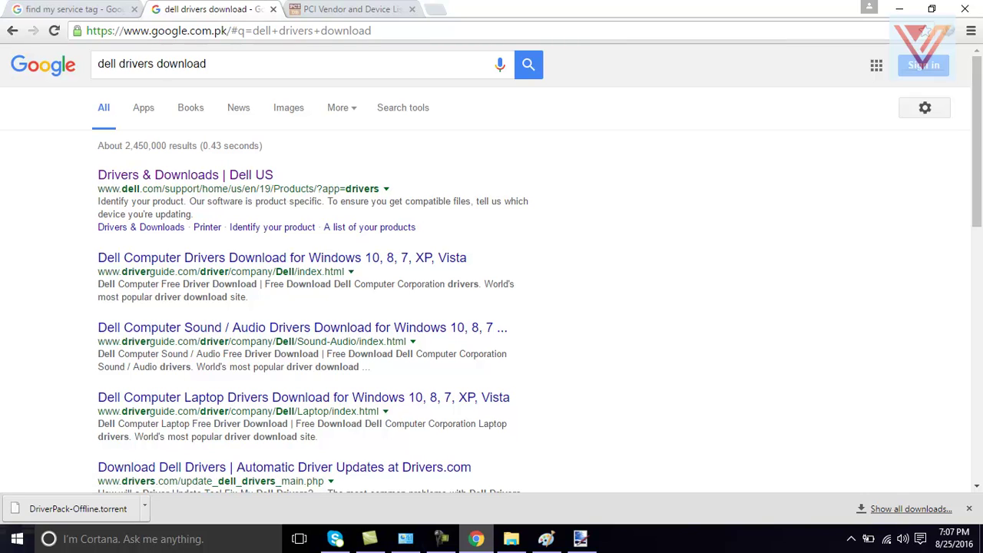
{"action": "left_click", "coordinate": [184, 175]}
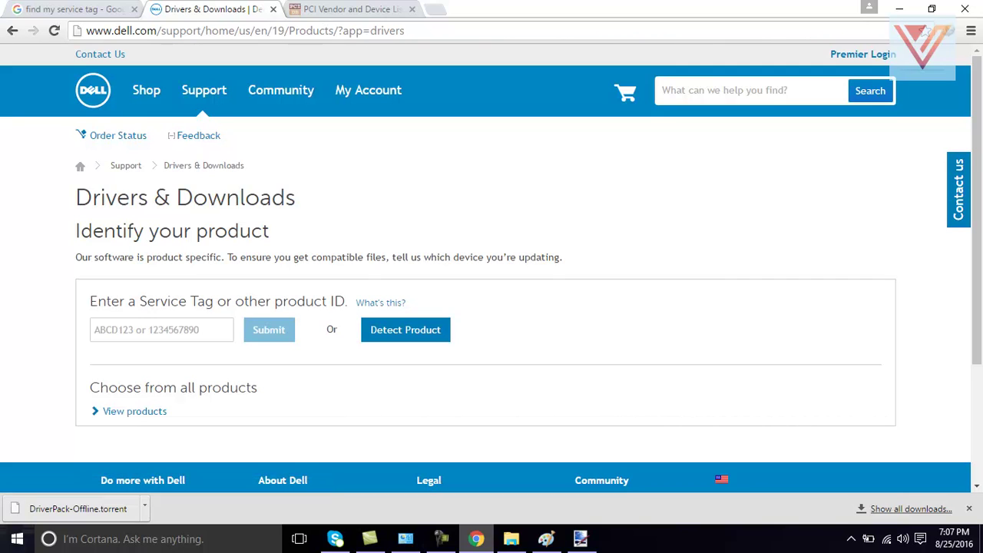
- Submit the service tag written in the Paint.NET notes as the product ID and decline the website feedback survey
{"action": "left_click", "coordinate": [161, 330]}
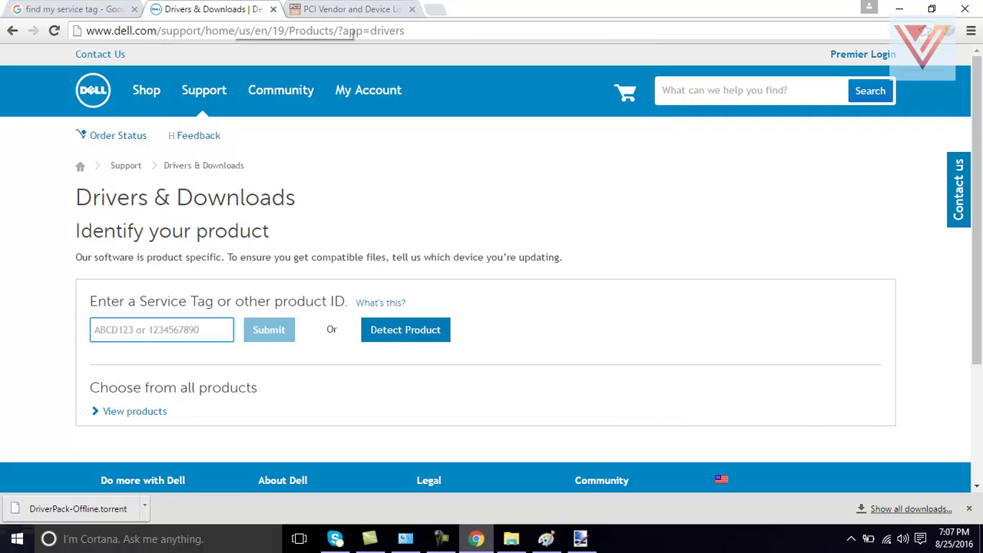
{"action": "mouse_move", "coordinate": [510, 539]}
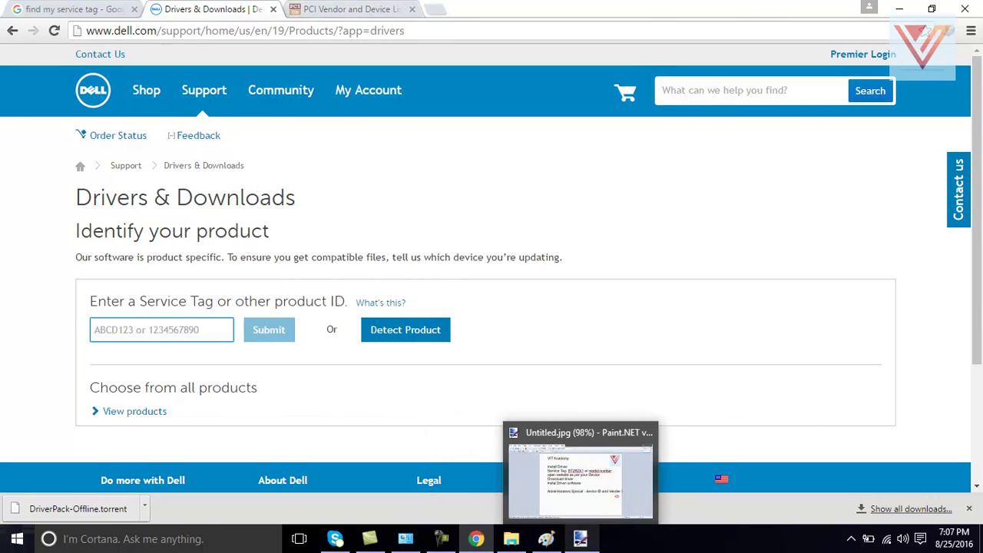
{"action": "left_click", "coordinate": [580, 538]}
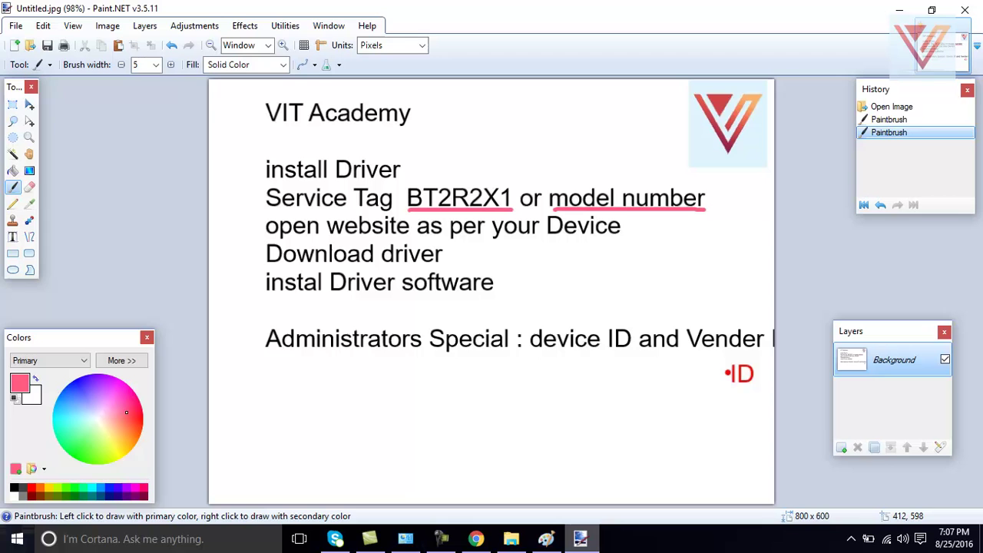
{"action": "left_click", "coordinate": [581, 538]}
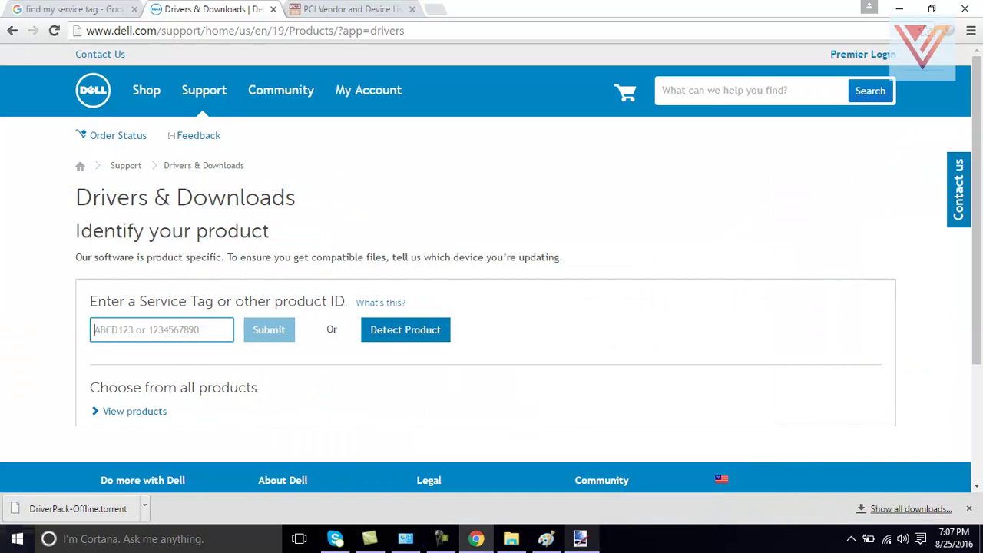
{"action": "type", "text": "bt"}
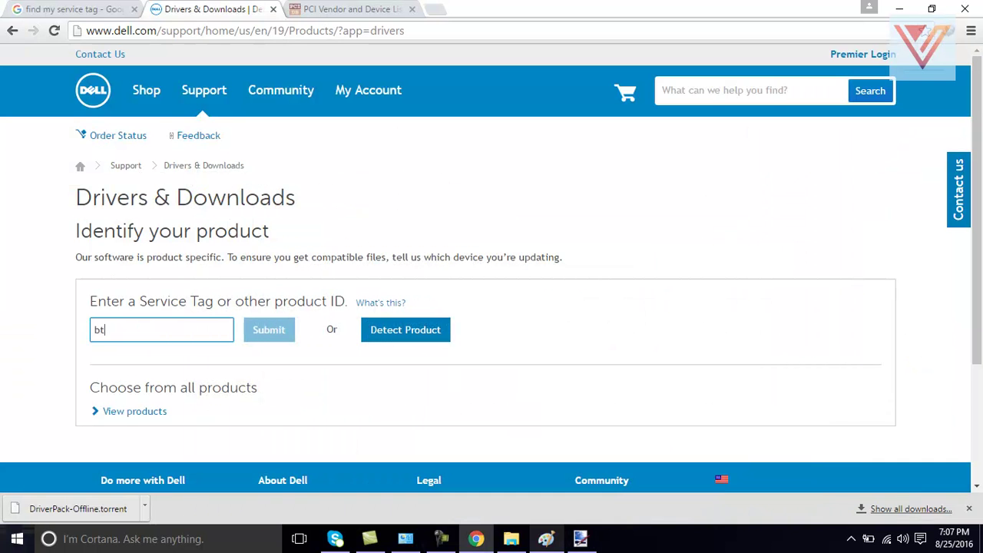
{"action": "type", "text": "2r2x1"}
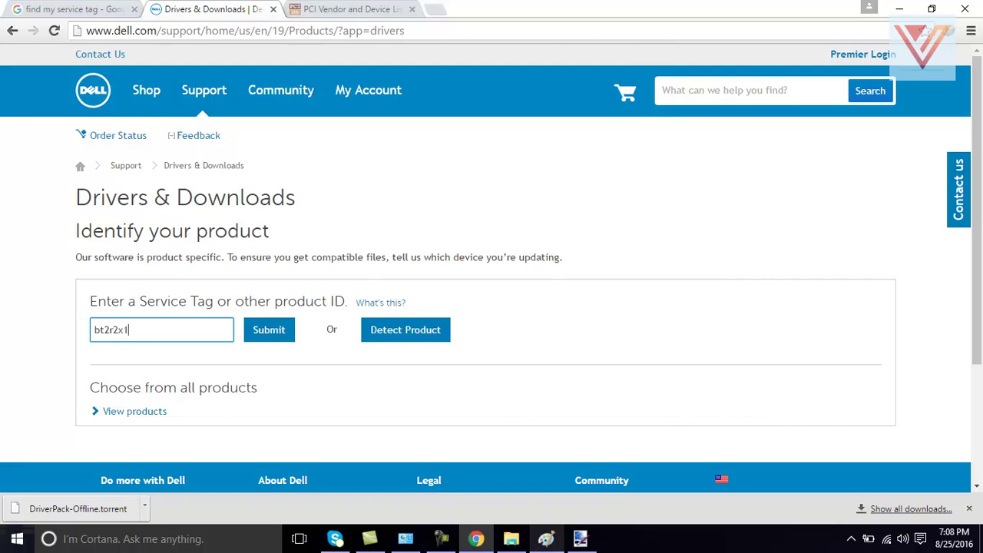
{"action": "key", "text": "Return"}
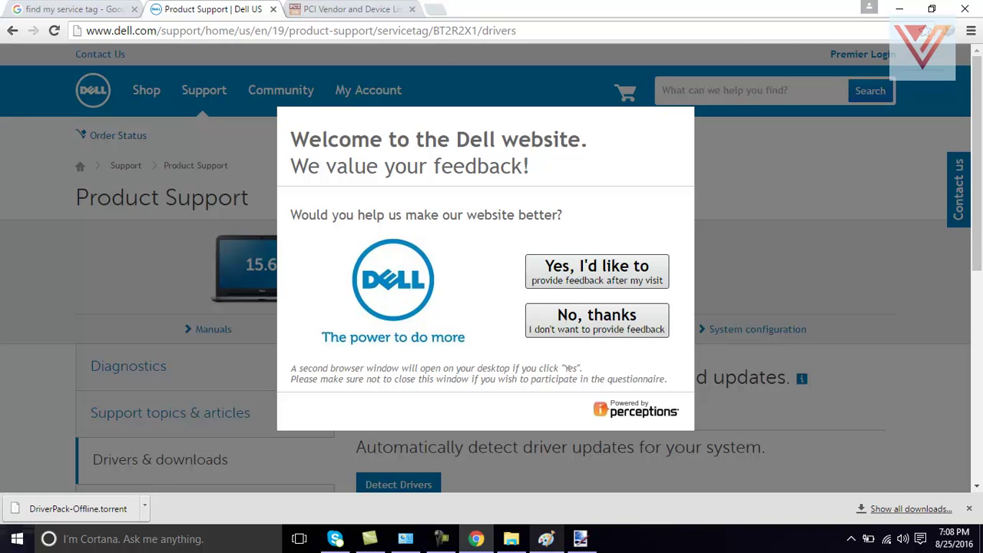
{"action": "left_click", "coordinate": [596, 321]}
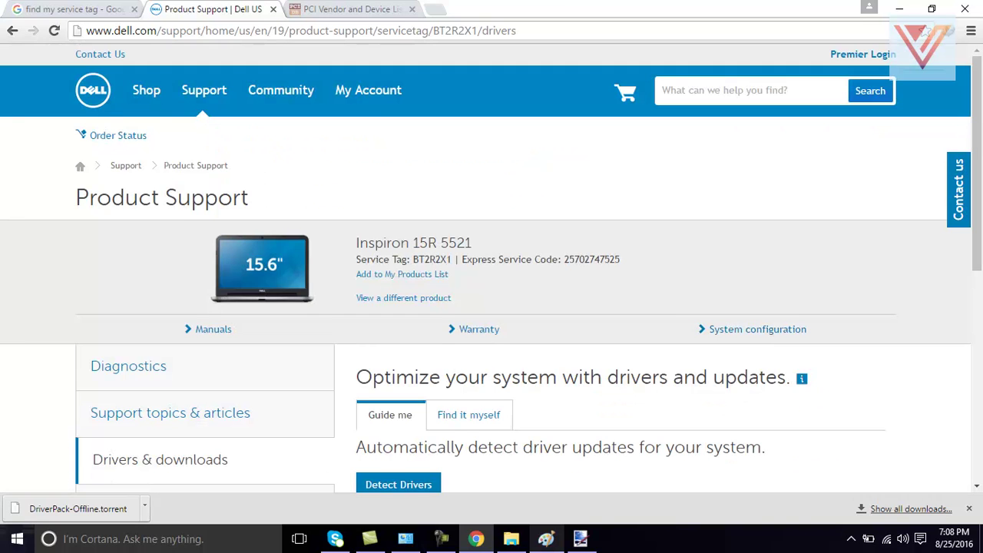
- Examine the "find my service tag" image results, enlarging two photos of service tag labels on the underside of Dell laptops
{"action": "left_click", "coordinate": [72, 9]}
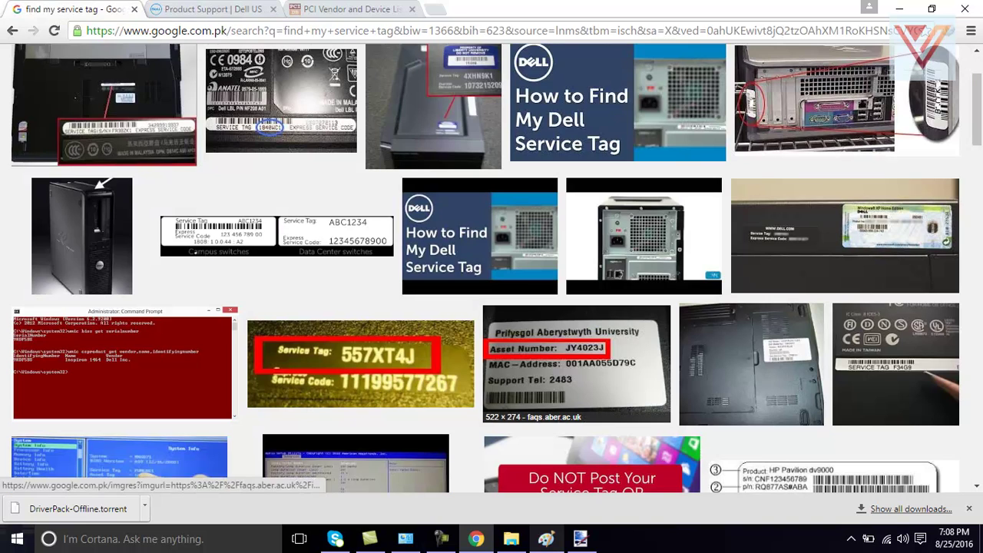
{"action": "scroll", "coordinate": [576, 384], "scroll_direction": "up", "scroll_amount": 2}
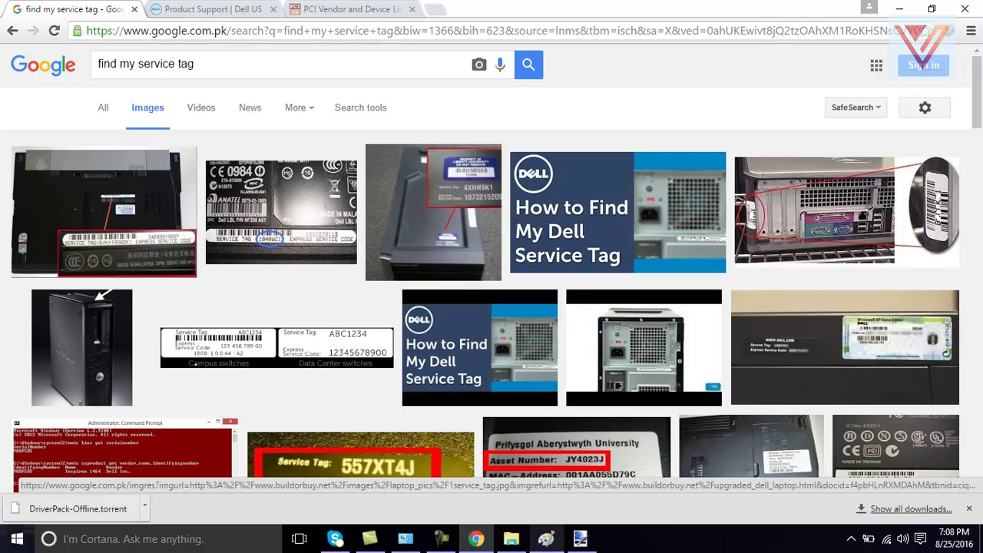
{"action": "left_click", "coordinate": [895, 446]}
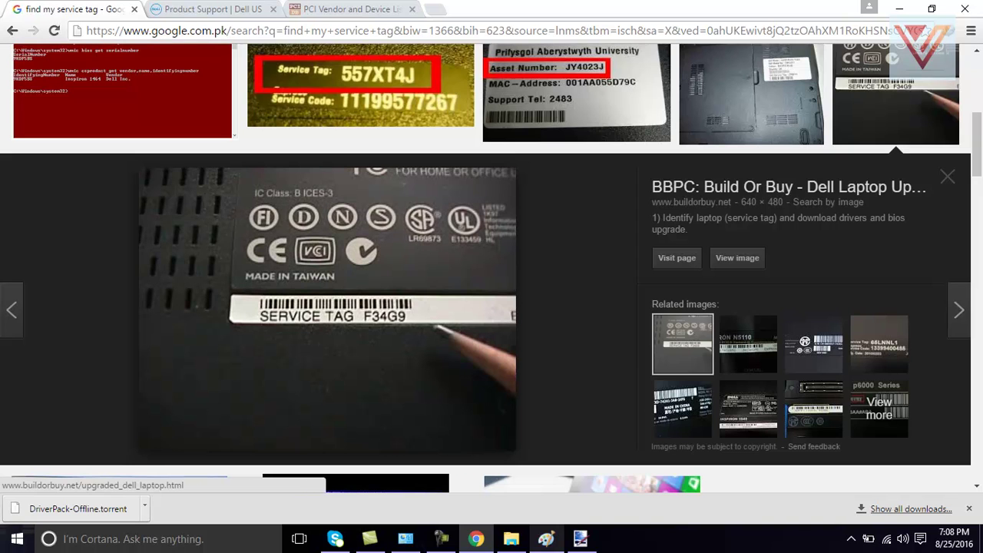
{"action": "scroll", "coordinate": [491, 268], "scroll_direction": "up", "scroll_amount": 3}
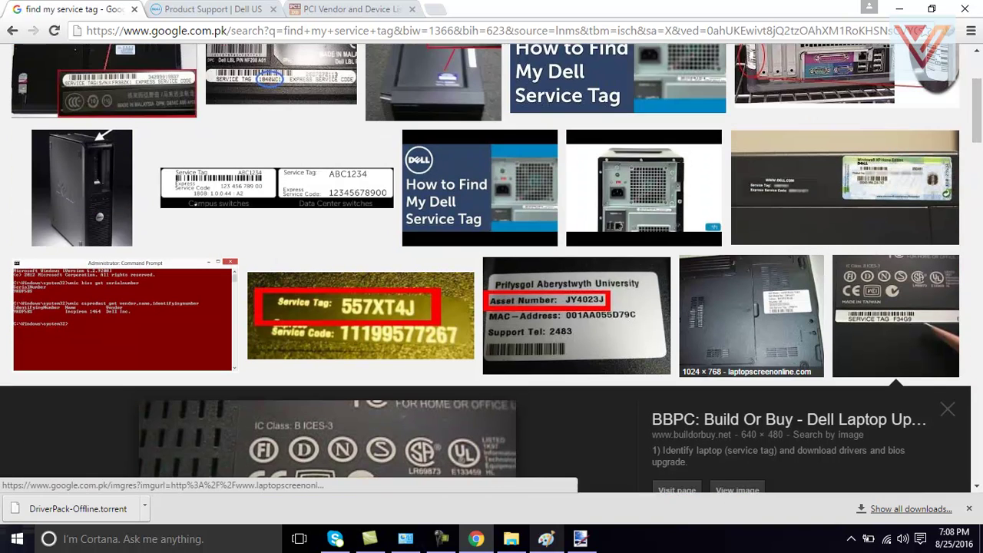
{"action": "left_click", "coordinate": [751, 323]}
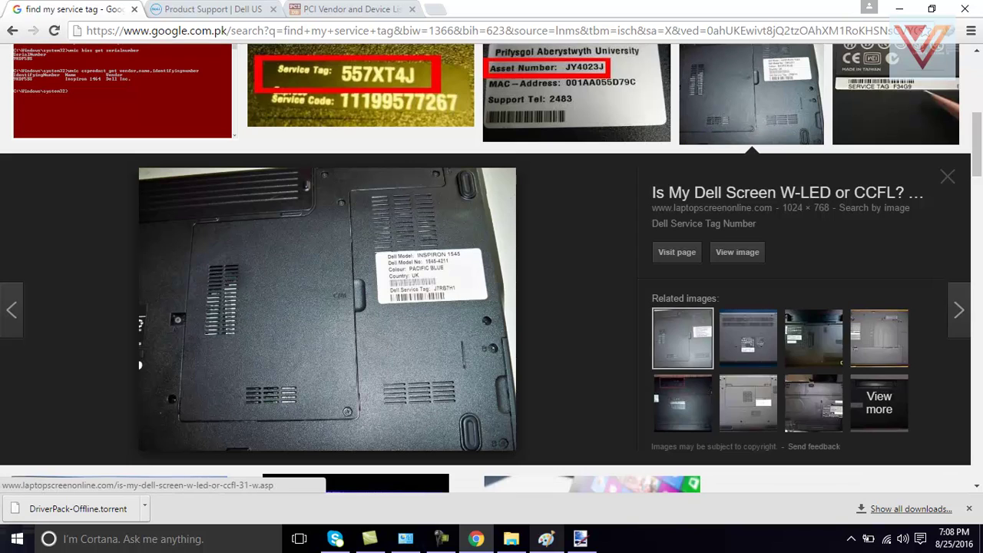
{"action": "scroll", "coordinate": [491, 268], "scroll_direction": "up", "scroll_amount": 5}
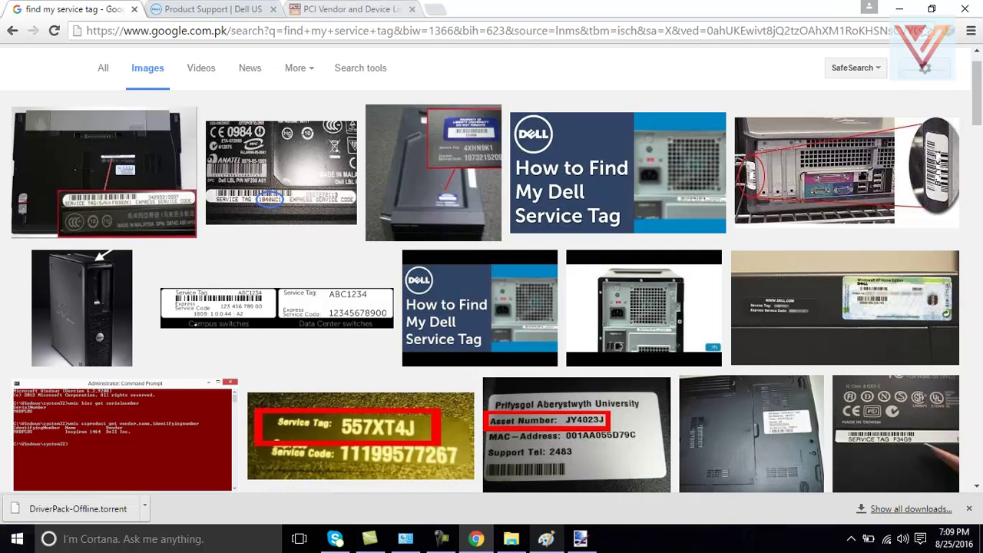
- Return to the Dell product support page and show the Find it myself list of drivers by category
{"action": "left_click", "coordinate": [349, 9]}
{"action": "left_click", "coordinate": [212, 10]}
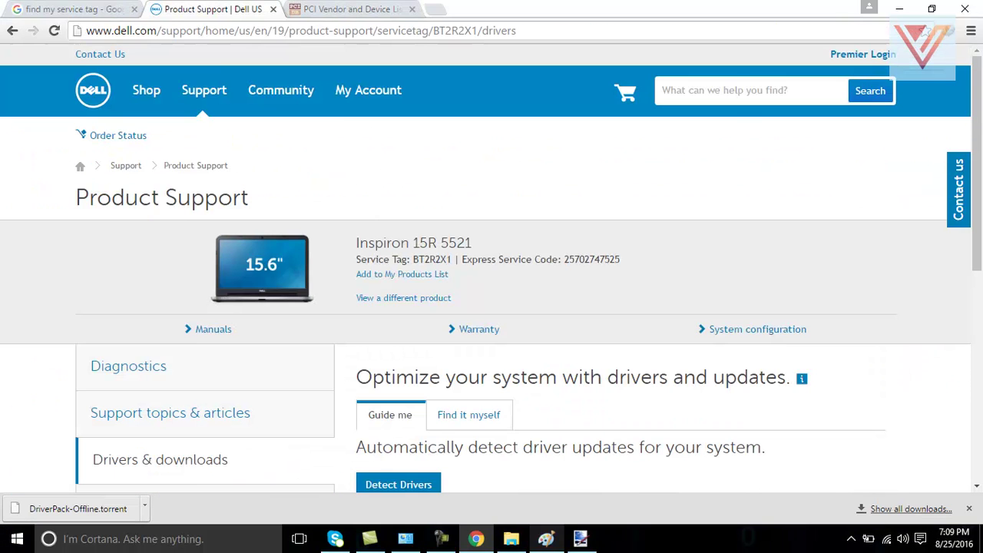
{"action": "scroll", "coordinate": [491, 269], "scroll_direction": "down", "scroll_amount": 3}
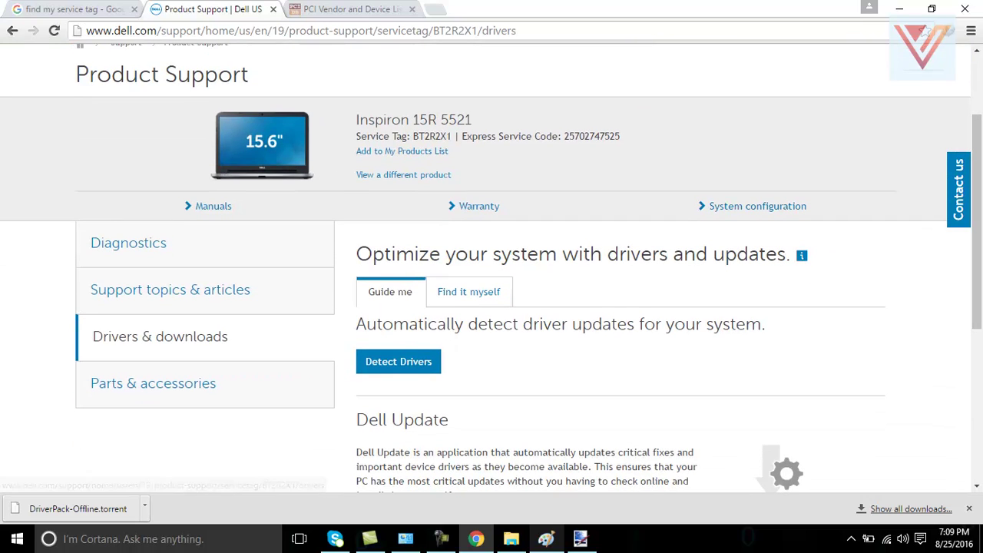
{"action": "scroll", "coordinate": [492, 268], "scroll_direction": "down", "scroll_amount": 3}
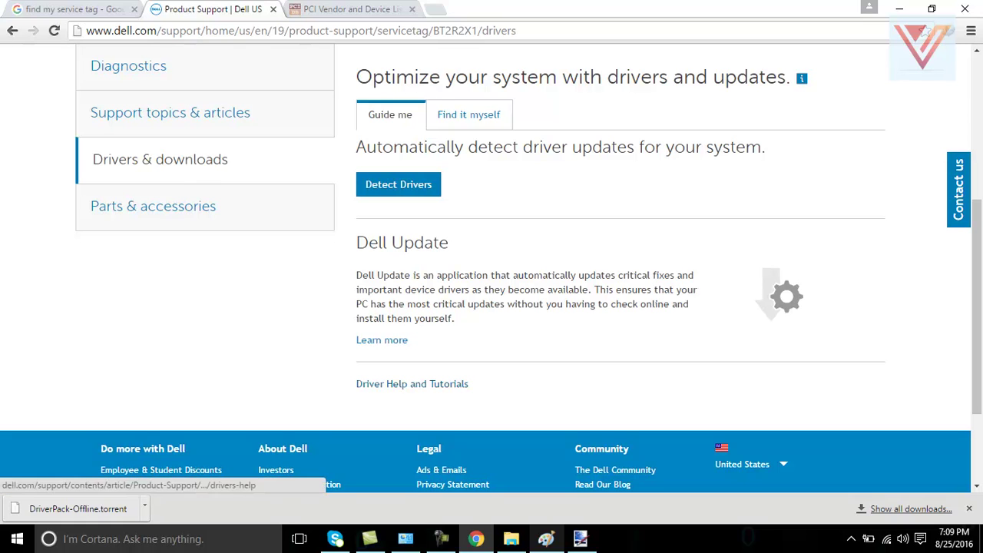
{"action": "scroll", "coordinate": [469, 234], "scroll_direction": "up", "scroll_amount": 3}
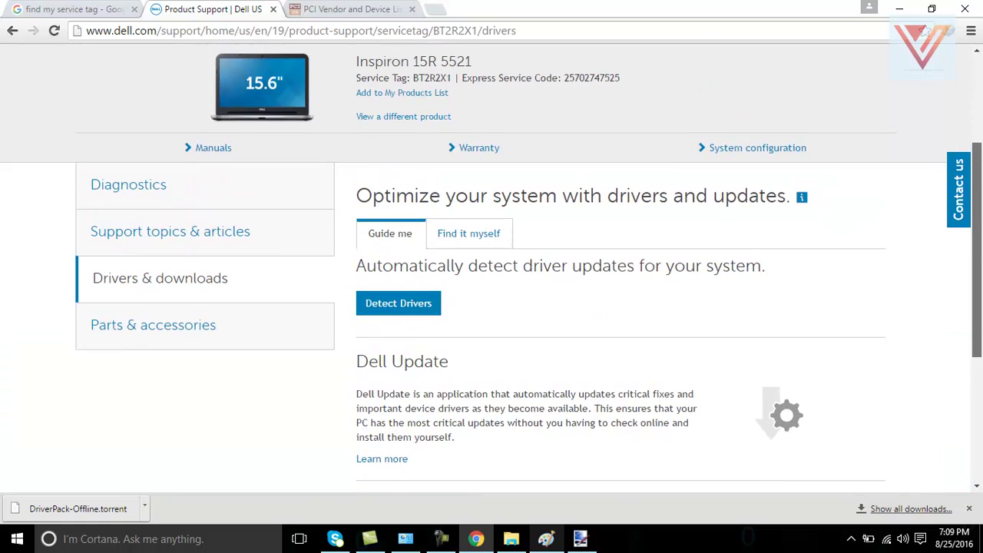
{"action": "left_click", "coordinate": [469, 233]}
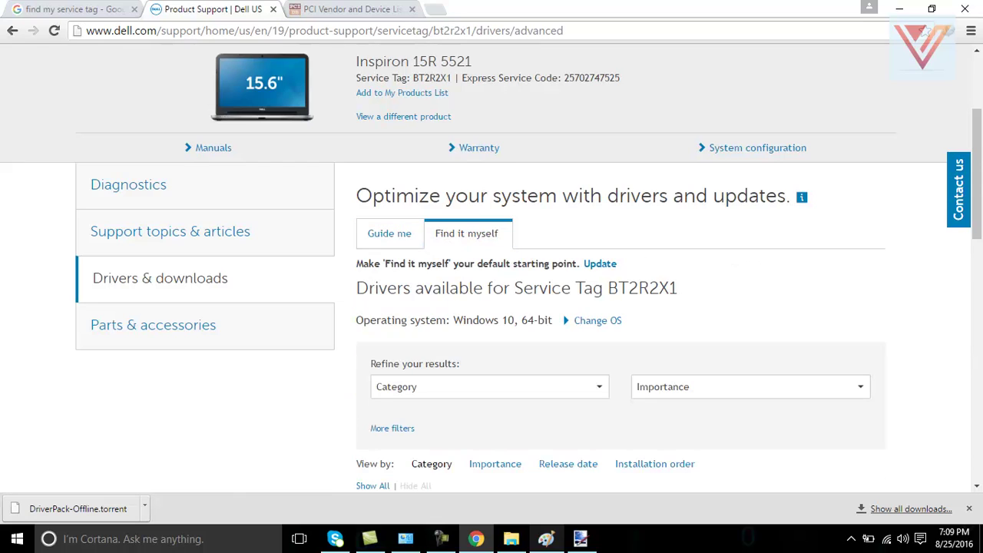
{"action": "scroll", "coordinate": [491, 269], "scroll_direction": "down", "scroll_amount": 3}
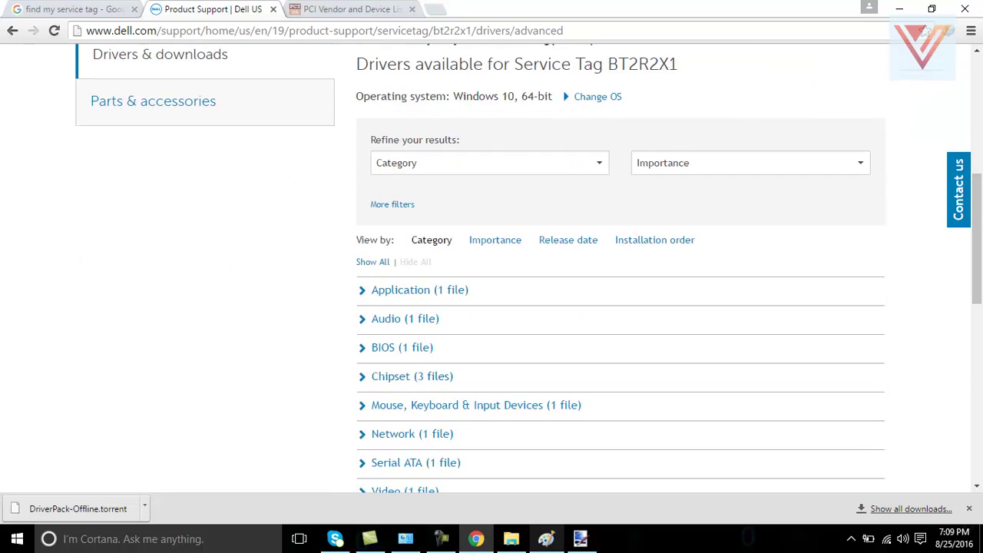
{"action": "scroll", "coordinate": [472, 144], "scroll_direction": "down", "scroll_amount": 2}
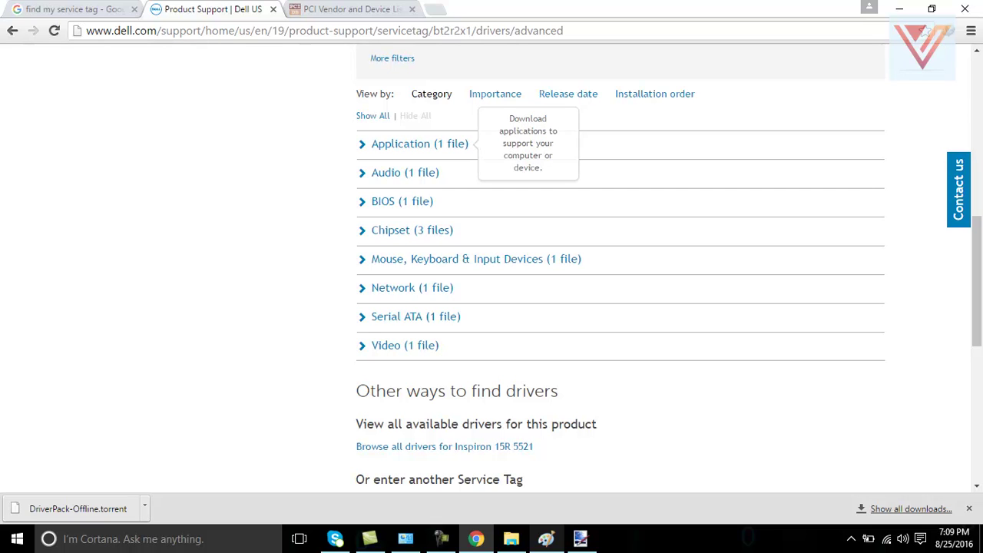
- Download the Dell Inspiron 5521 System BIOS file 5521A14.exe and minimize the download progress window
{"action": "left_click", "coordinate": [402, 201]}
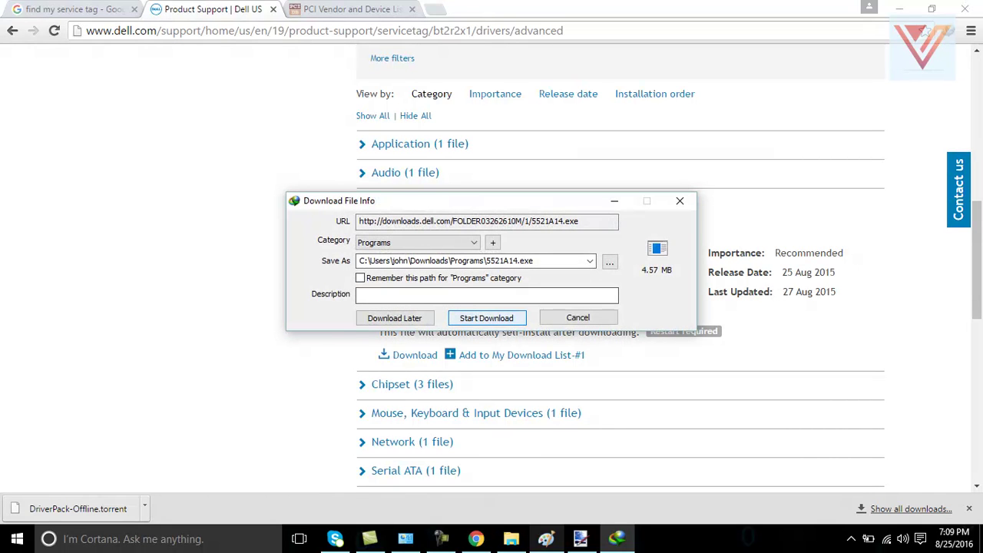
{"action": "left_click", "coordinate": [486, 317]}
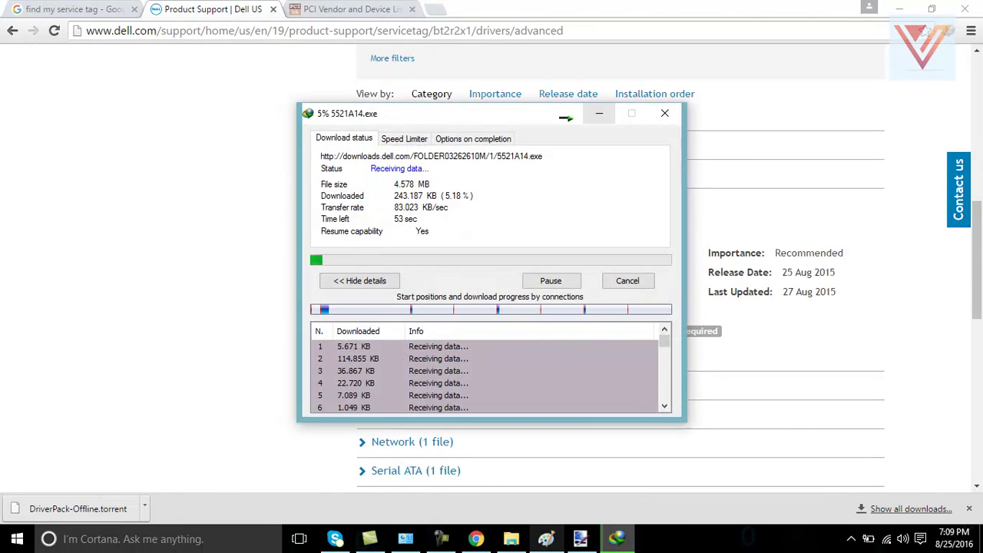
{"action": "left_click", "coordinate": [599, 113]}
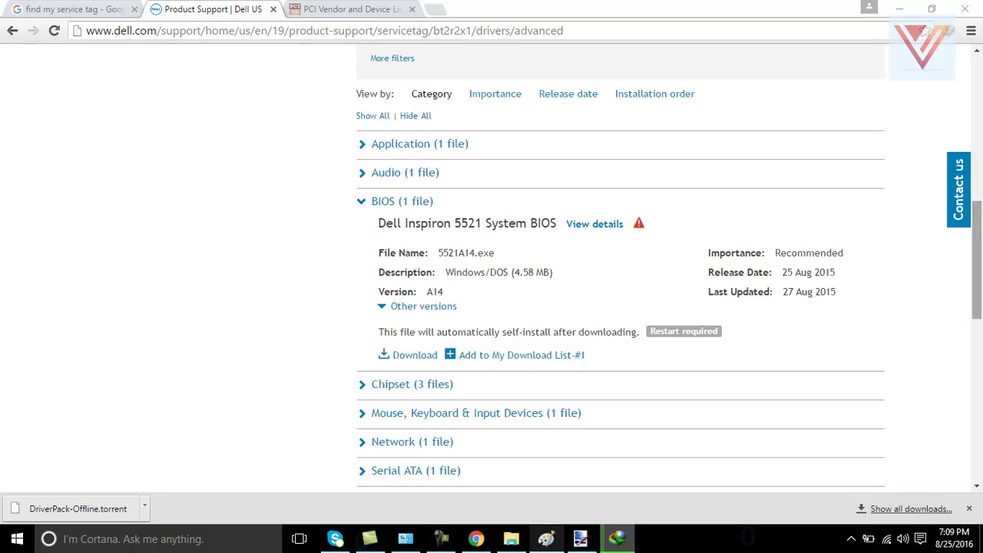
- Expand the Network category to view the Realtek PCIe FE Family Controller driver details
{"action": "mouse_move", "coordinate": [976, 257]}
{"action": "left_mouse_down"}
{"action": "mouse_move", "coordinate": [976, 219]}
{"action": "mouse_move", "coordinate": [976, 260]}
{"action": "left_mouse_up"}
{"action": "scroll", "coordinate": [538, 307], "scroll_direction": "down", "scroll_amount": 1}
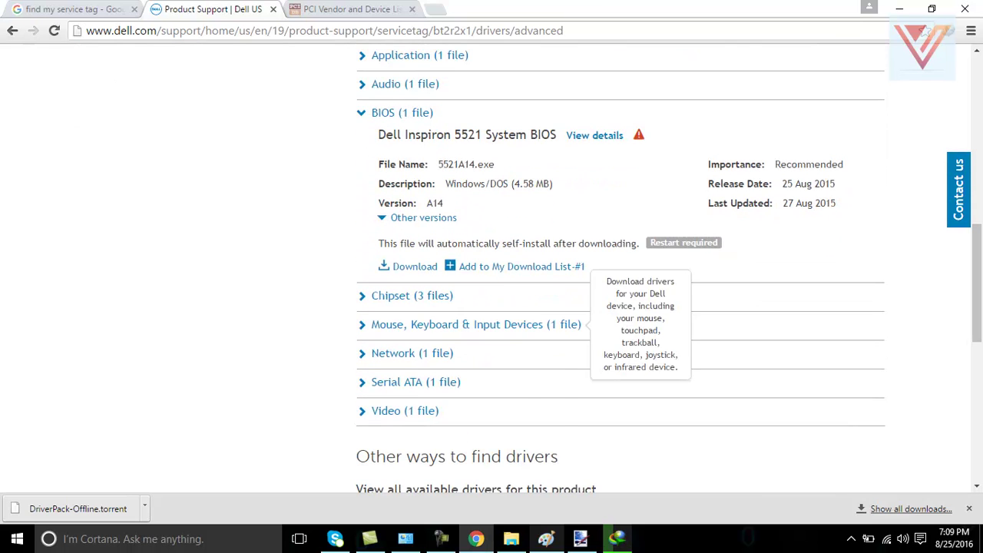
{"action": "left_click", "coordinate": [430, 352]}
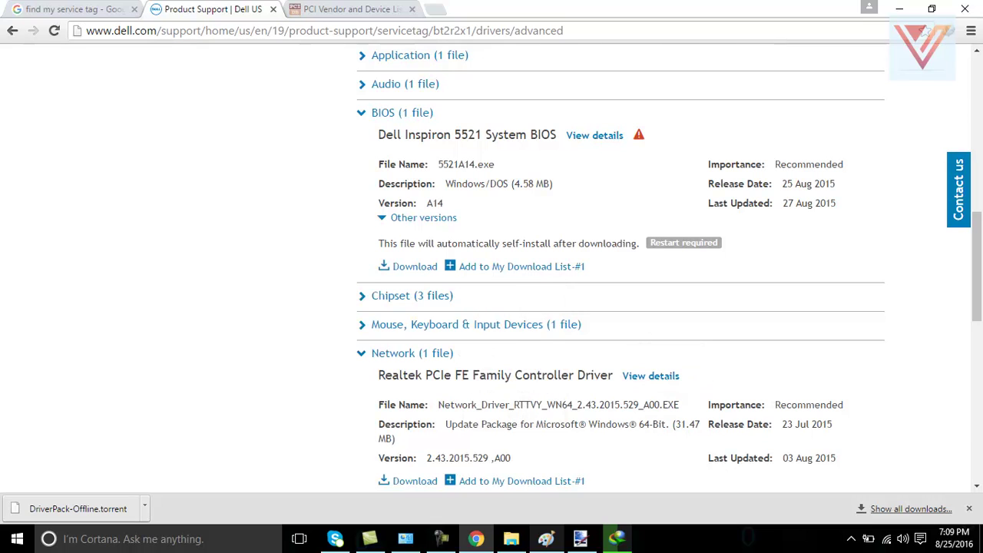
{"action": "scroll", "coordinate": [430, 353], "scroll_direction": "down", "scroll_amount": 2}
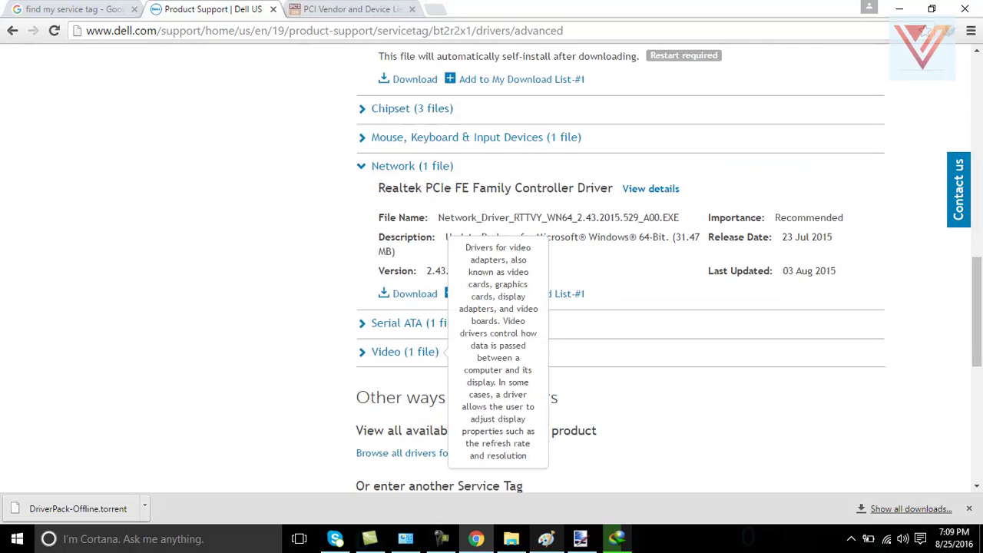
- Expand the Video category to view the Intel HD Graphics 4000 Driver details and look over the driver list
{"action": "left_click", "coordinate": [430, 353]}
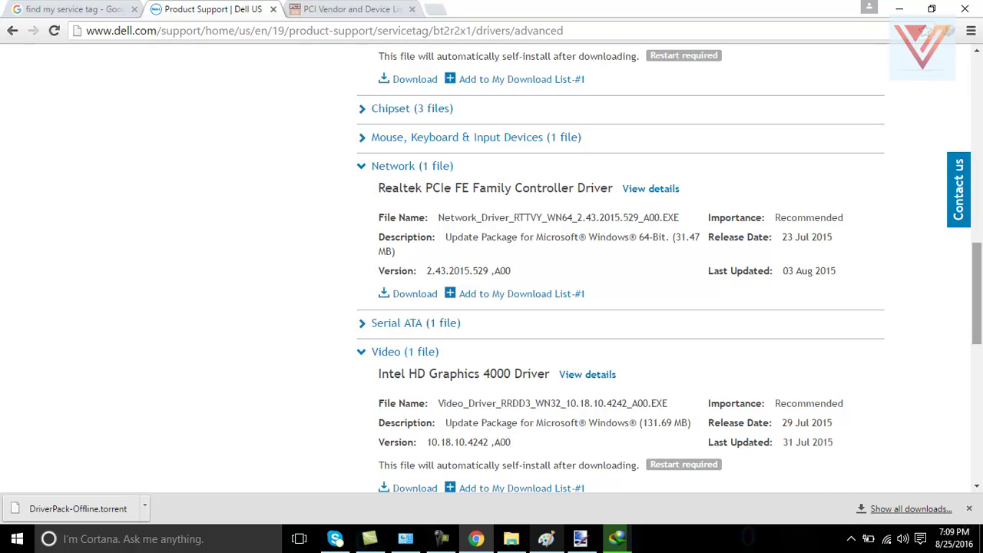
{"action": "scroll", "coordinate": [620, 269], "scroll_direction": "down", "scroll_amount": 3}
{"action": "scroll", "coordinate": [620, 269], "scroll_direction": "up", "scroll_amount": 6}
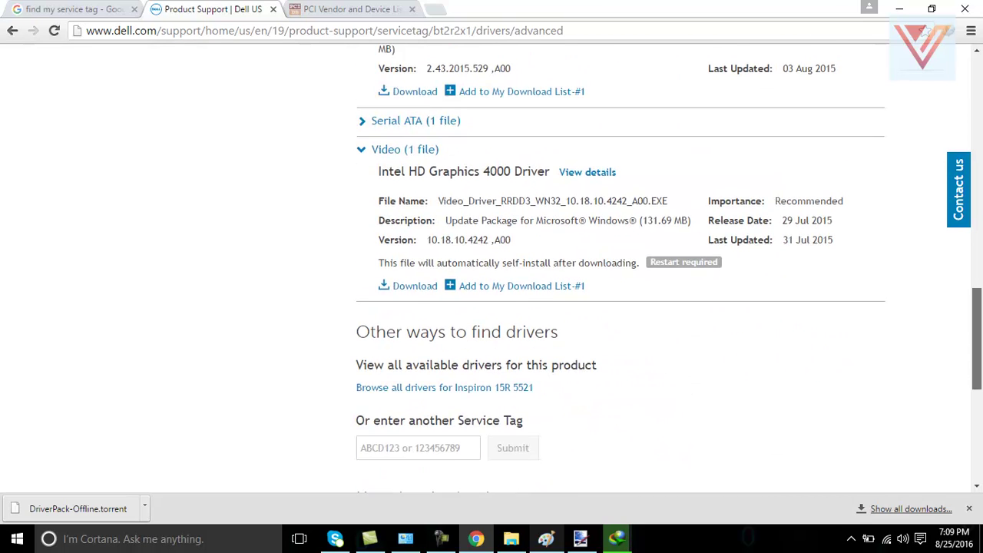
{"action": "scroll", "coordinate": [621, 269], "scroll_direction": "up", "scroll_amount": 2}
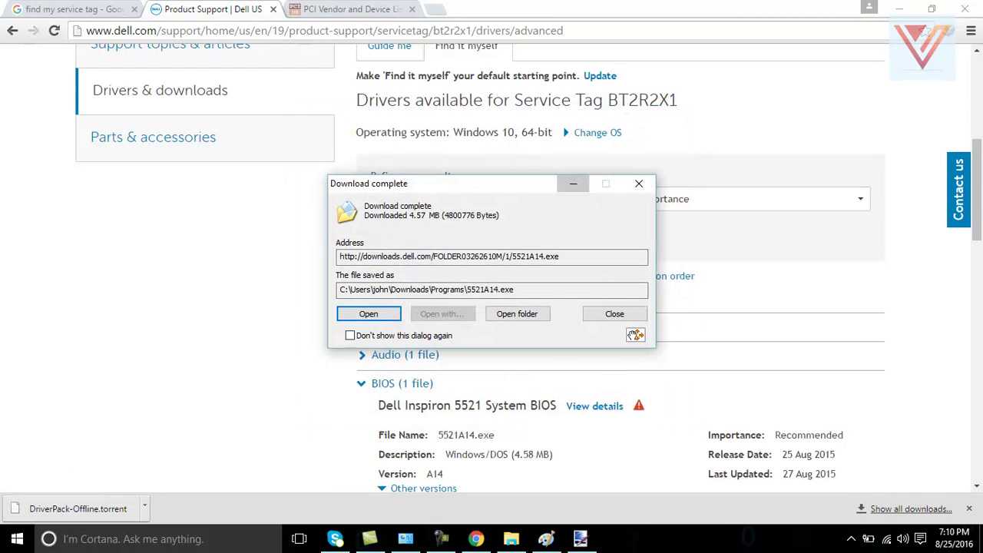
- Minimize the browser, bring up Internet Download Manager and open the folder containing the completed 5521A14.exe download
{"action": "left_click", "coordinate": [572, 183]}
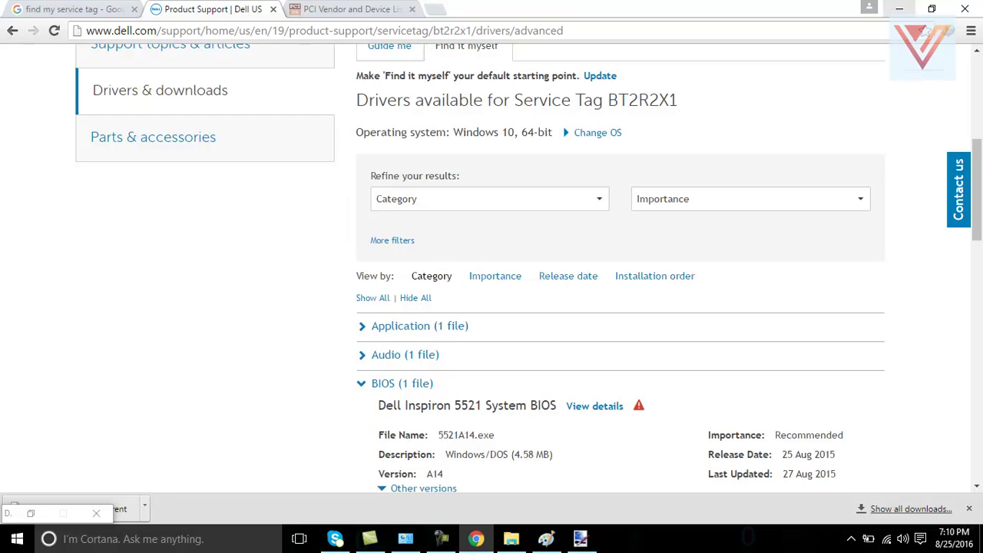
{"action": "left_click", "coordinate": [899, 8]}
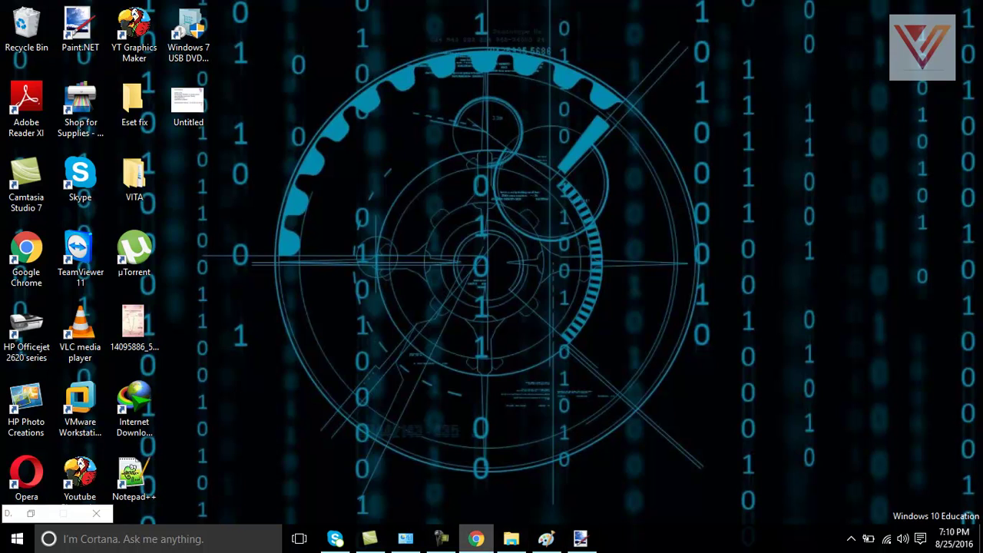
{"action": "mouse_move", "coordinate": [476, 538]}
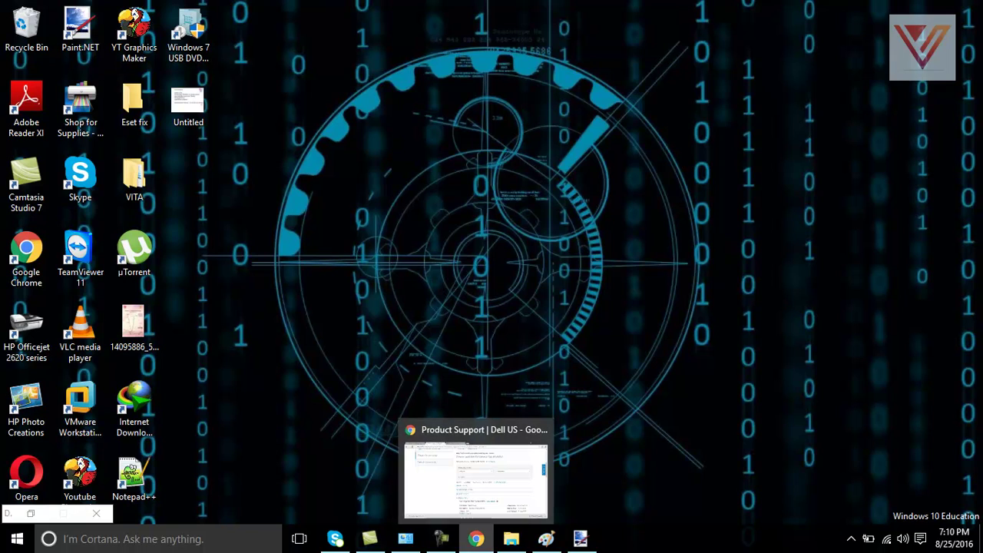
{"action": "left_click", "coordinate": [850, 539]}
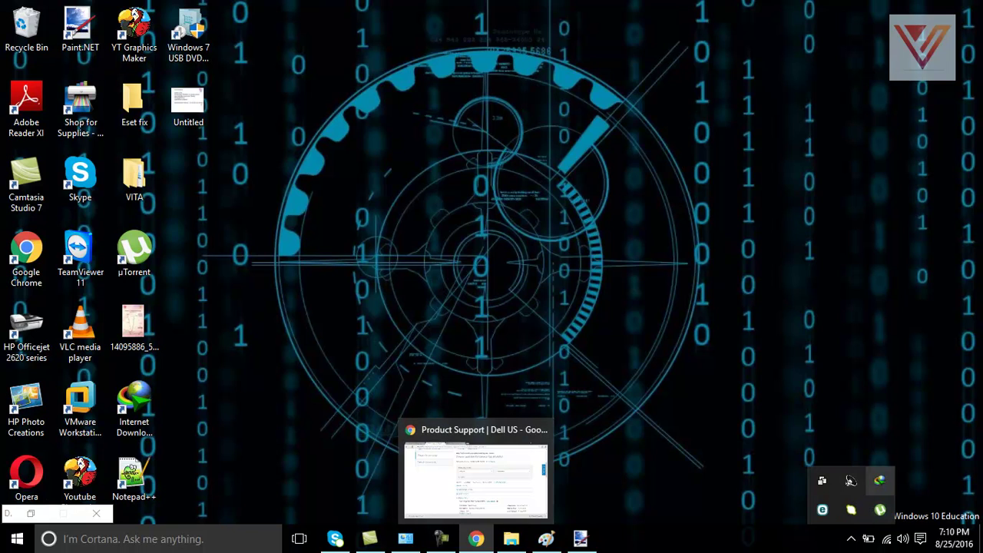
{"action": "left_click", "coordinate": [879, 481]}
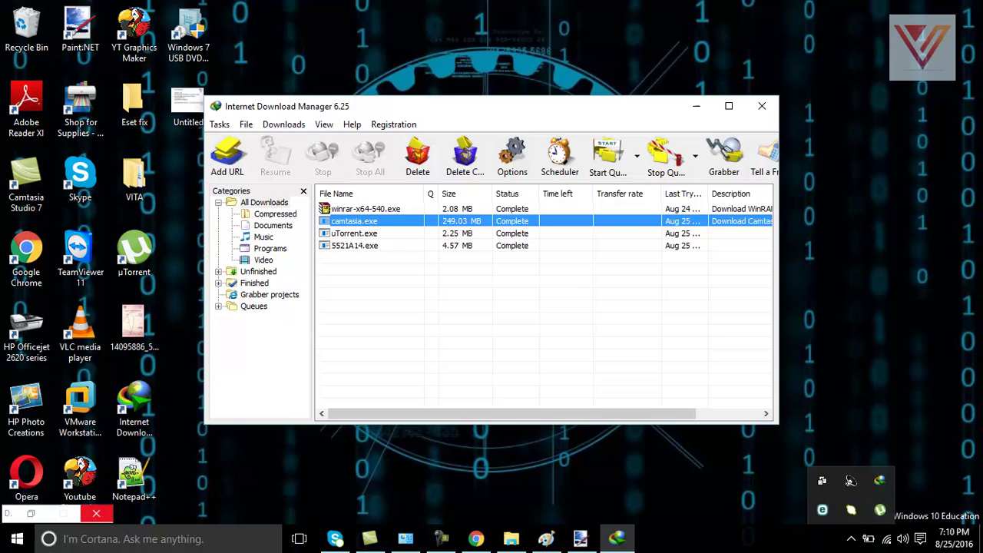
{"action": "left_click", "coordinate": [63, 512]}
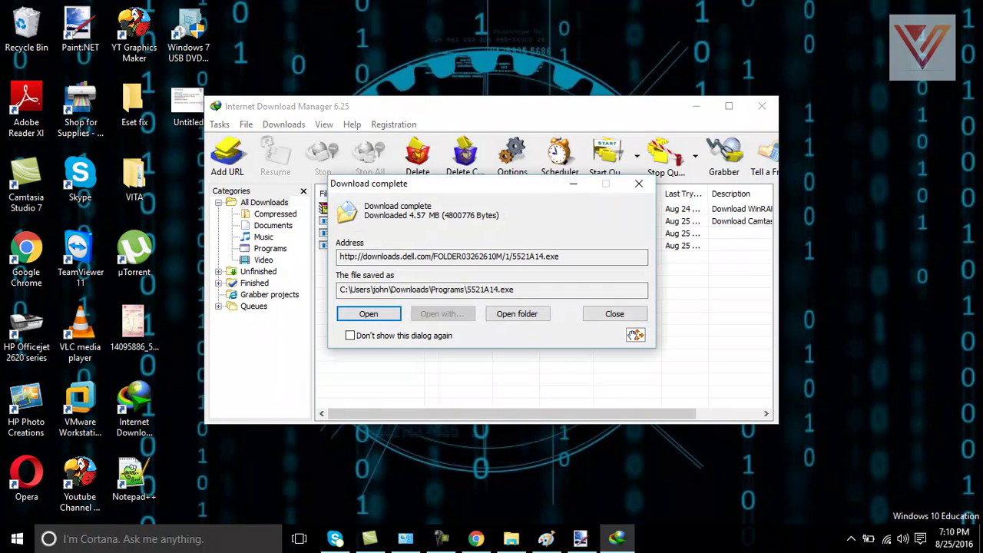
{"action": "left_click", "coordinate": [517, 313]}
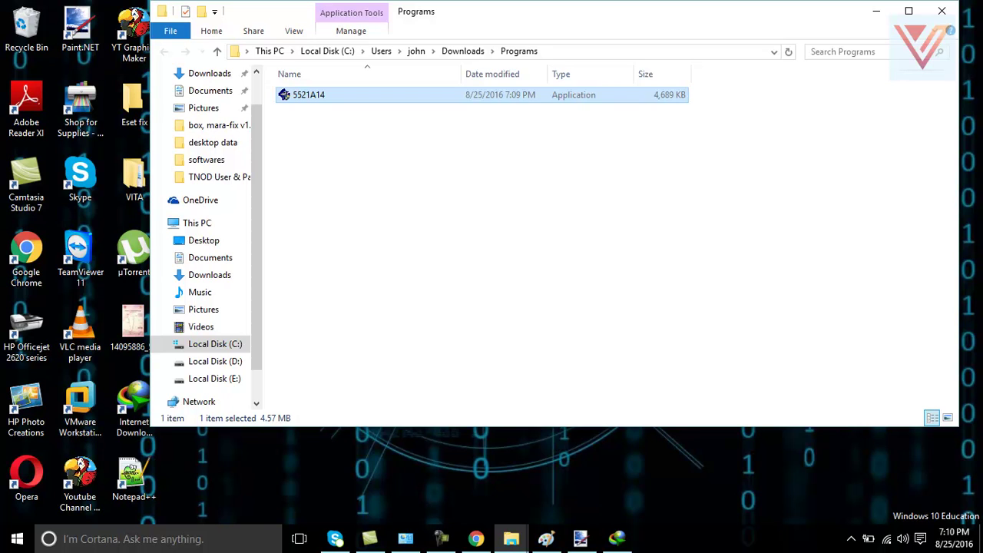
- Try to run the downloaded 5521A14 application, cancel it and close the Programs folder
{"action": "key", "text": "Return"}
{"action": "key", "text": "Escape"}
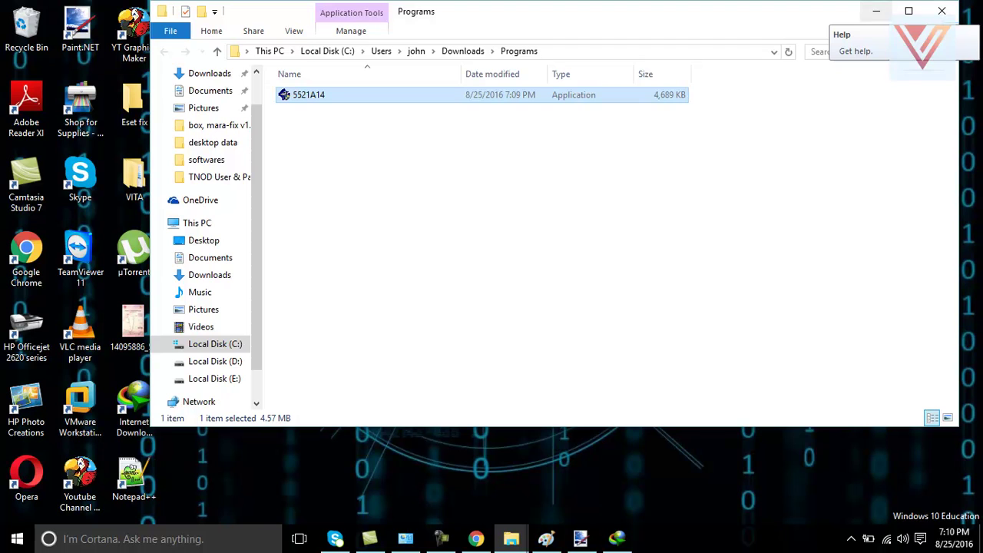
{"action": "left_click", "coordinate": [942, 10]}
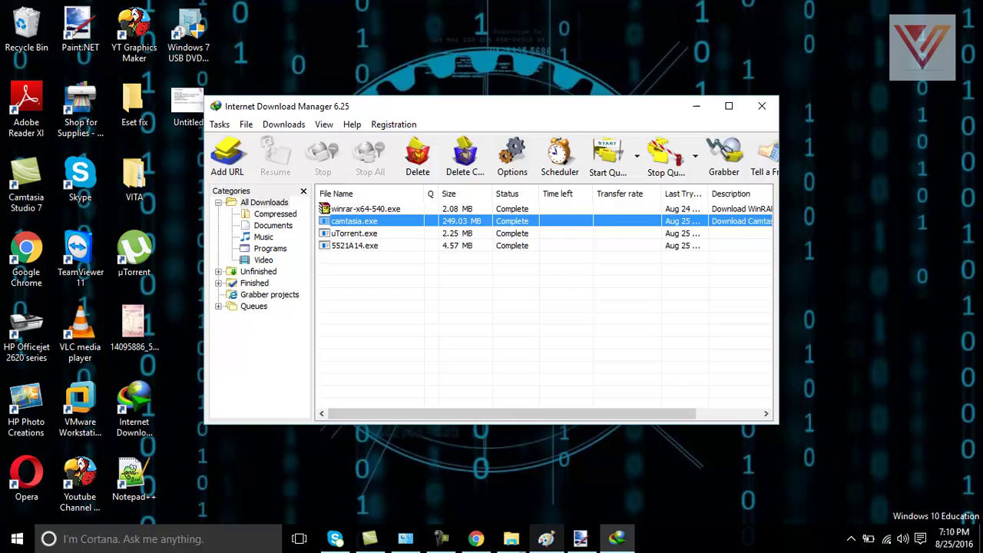
- Switch to Paint.NET to show the driver installation notes, and open Device Manager over them
{"action": "left_click", "coordinate": [579, 538]}
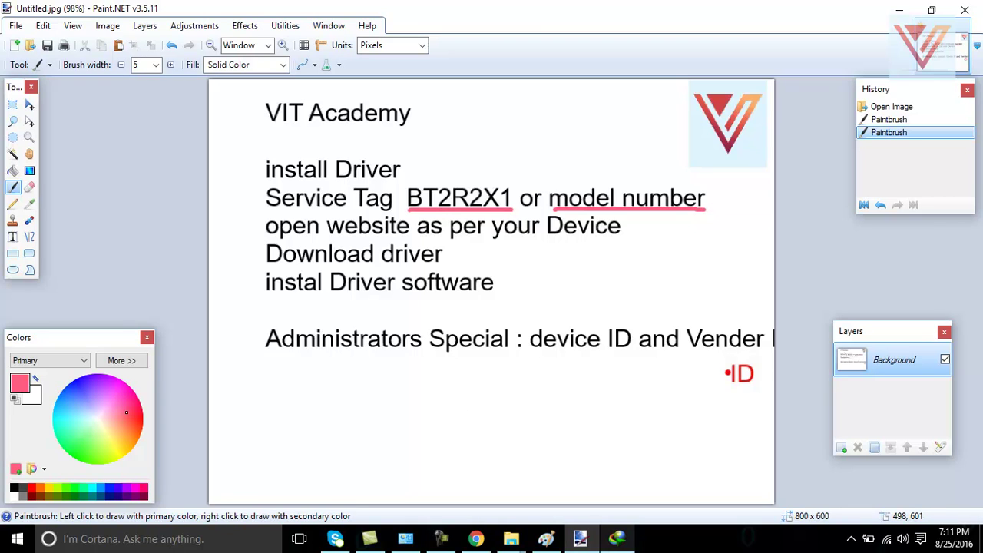
{"action": "mouse_move", "coordinate": [334, 539]}
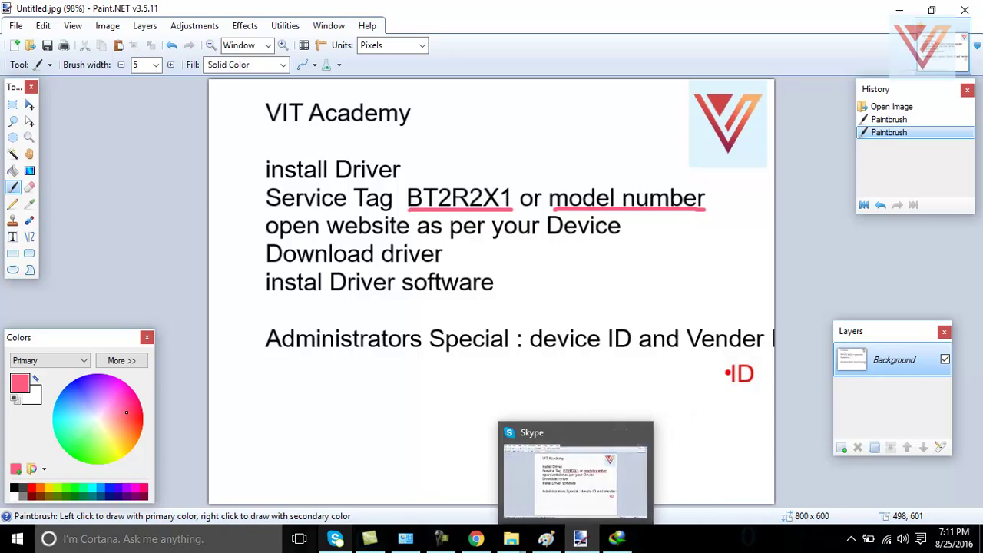
{"action": "right_click", "coordinate": [17, 539]}
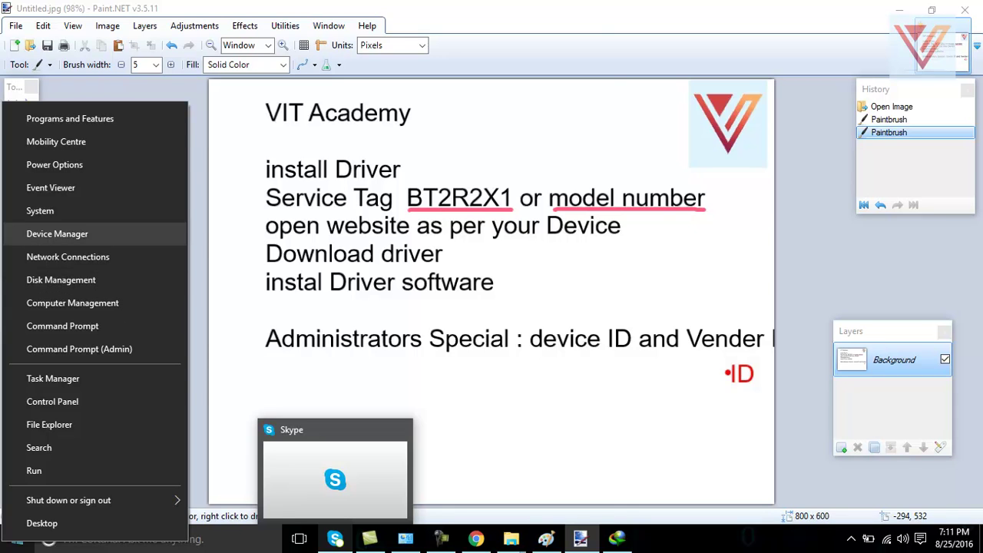
{"action": "left_click", "coordinate": [57, 233]}
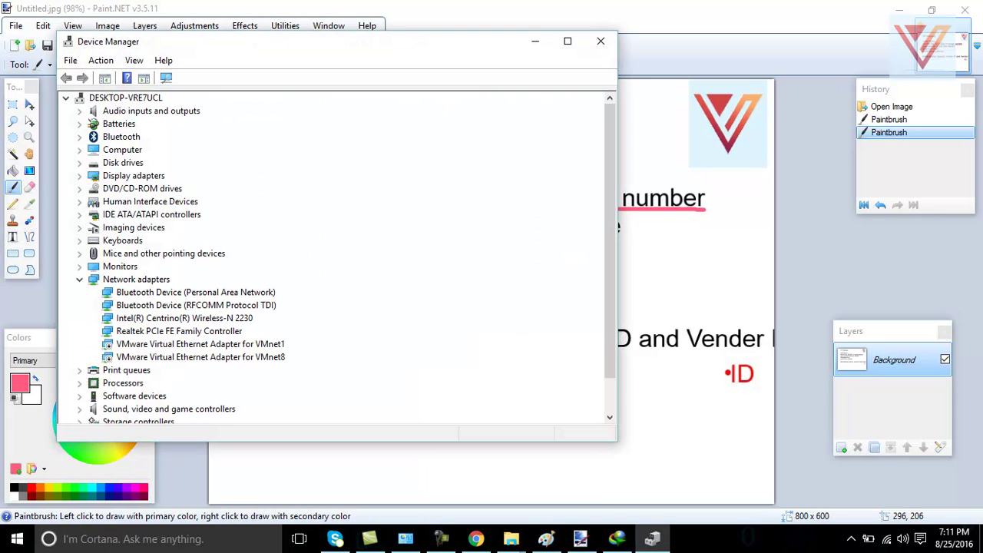
- Show the Hardware IDs property of the Intel(R) HD Graphics 4000 display adapter and select its first value
{"action": "left_click", "coordinate": [79, 175]}
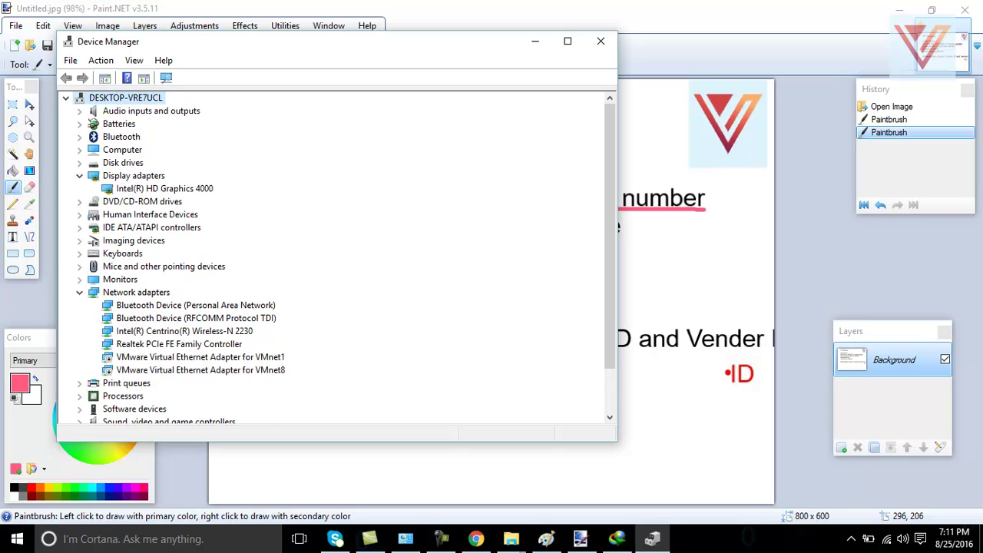
{"action": "left_click", "coordinate": [164, 189]}
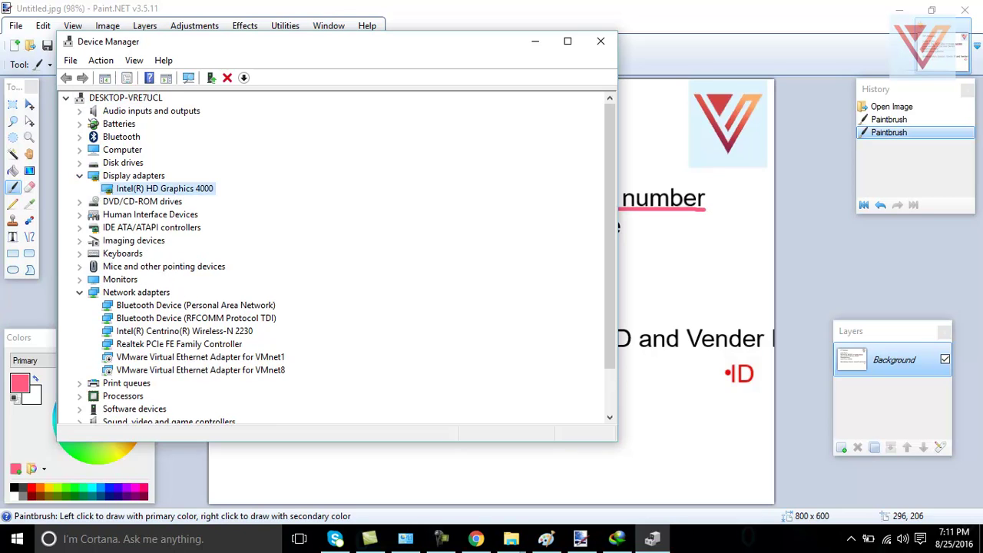
{"action": "right_click", "coordinate": [136, 190]}
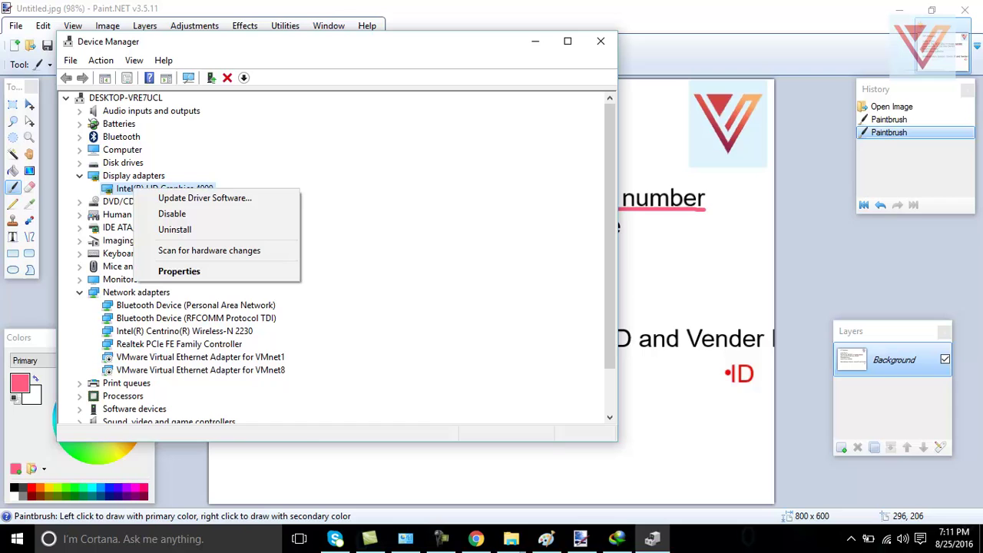
{"action": "key", "text": "Return"}
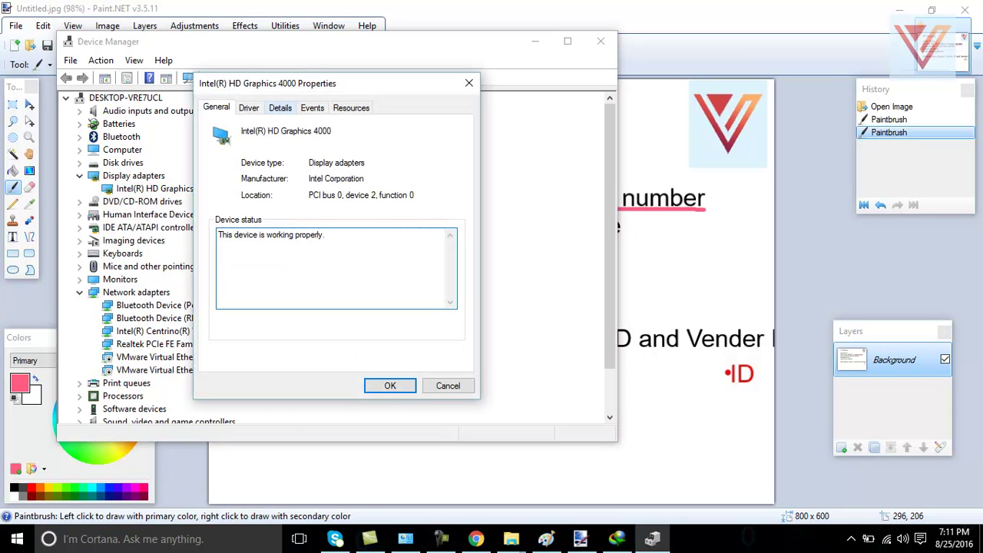
{"action": "left_click", "coordinate": [280, 107]}
{"action": "left_click", "coordinate": [307, 178]}
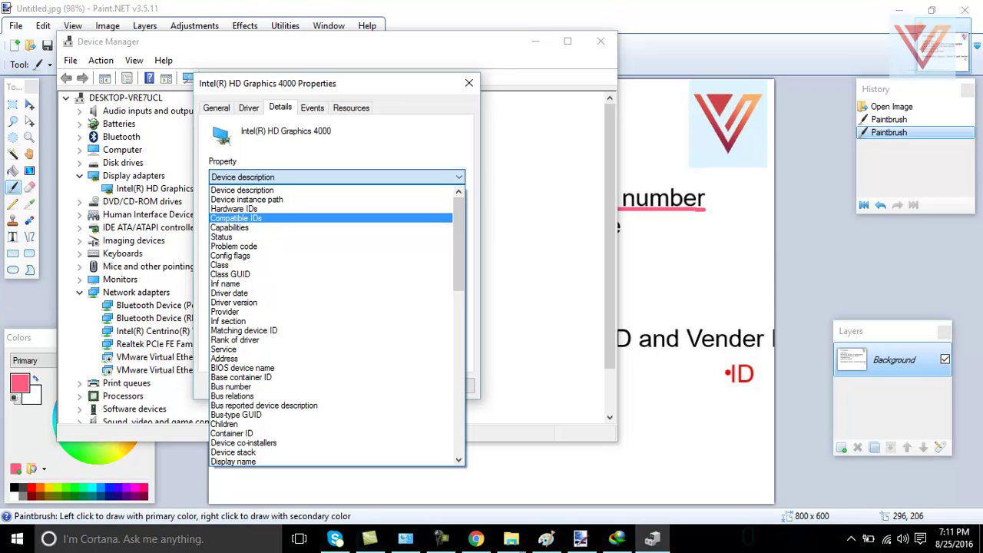
{"action": "left_click", "coordinate": [234, 209]}
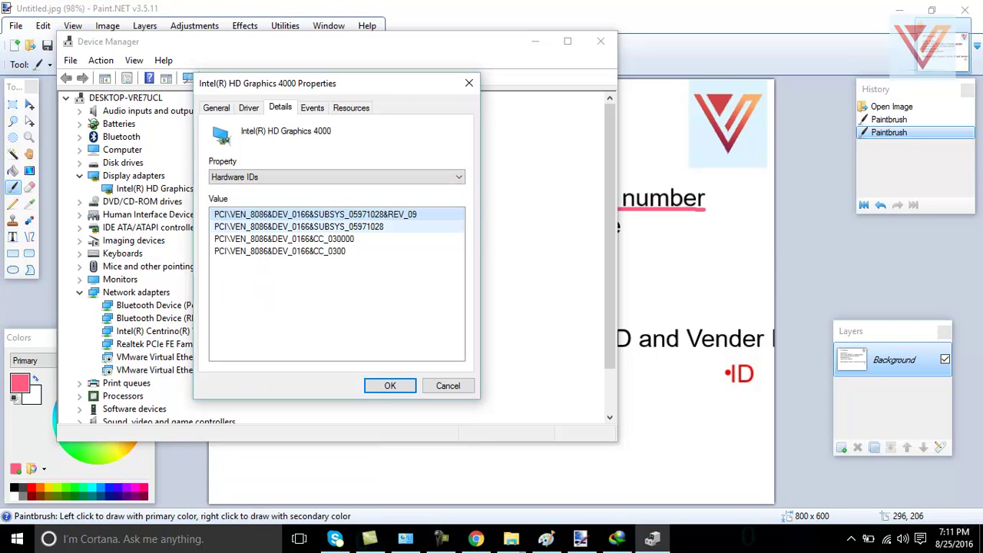
{"action": "left_click", "coordinate": [315, 214]}
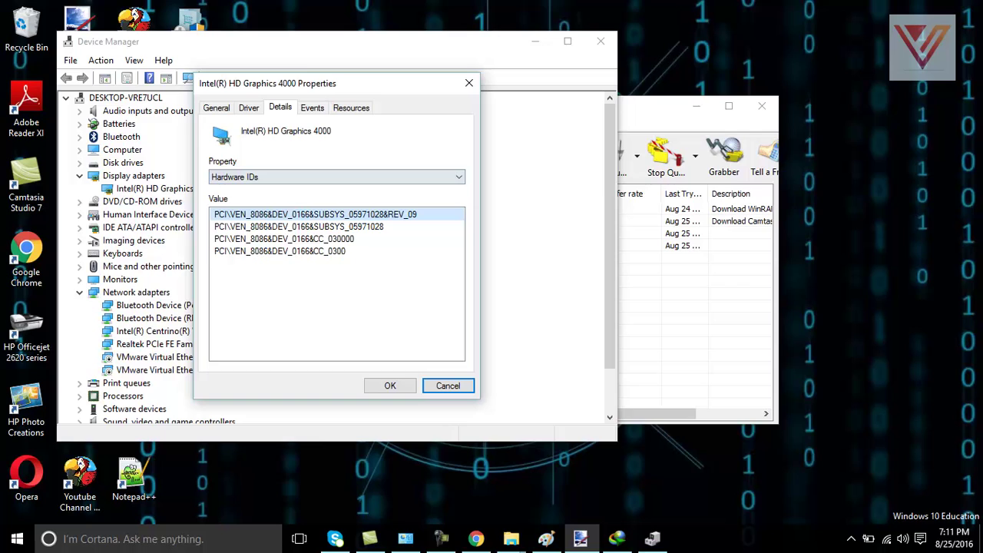
- Switch to the PCIDatabase.com page in Chrome and enter 8086 for the vendor search
{"action": "left_click", "coordinate": [476, 538]}
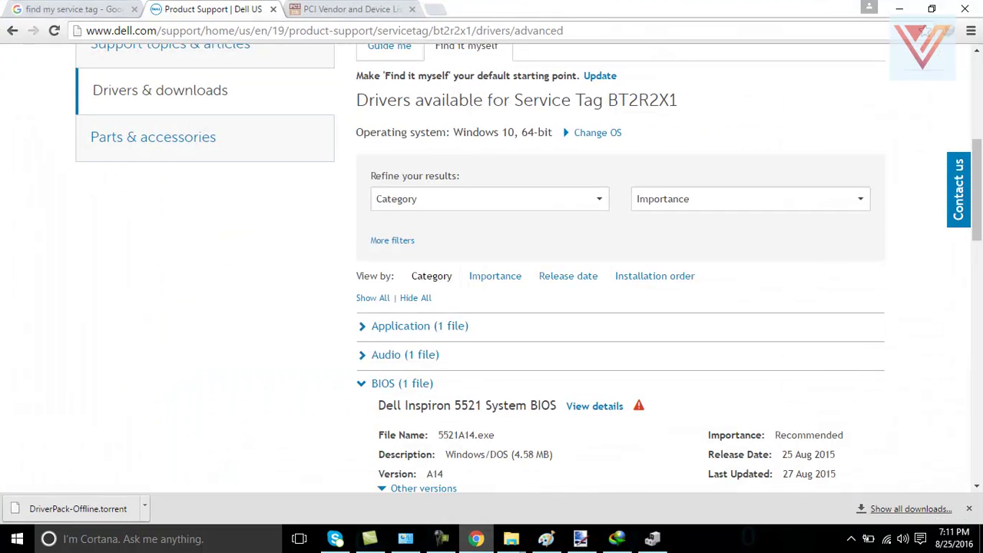
{"action": "left_click", "coordinate": [353, 9]}
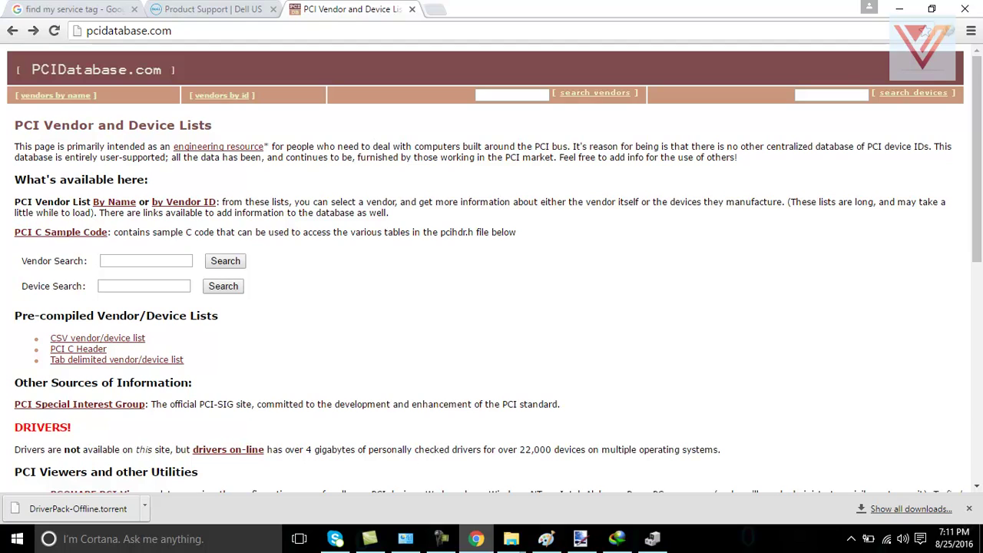
{"action": "left_click", "coordinate": [145, 286]}
{"action": "left_click", "coordinate": [146, 261]}
{"action": "type", "text": "808"}
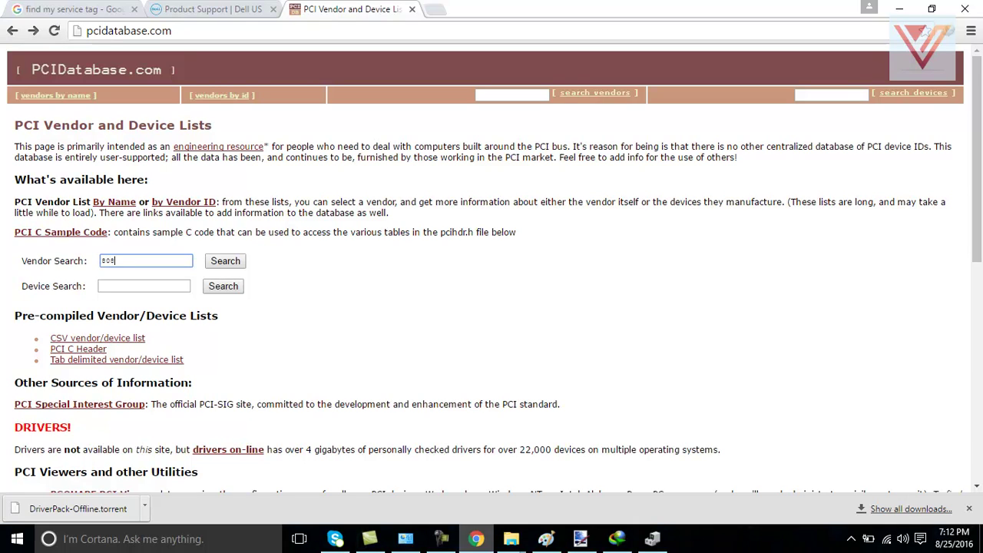
{"action": "type", "text": "6"}
- Search PCIDatabase.com for device 0166 and highlight the device ID and vendor ID of the Intel(R) HD Graphics 4000 result
{"action": "left_click", "coordinate": [144, 287]}
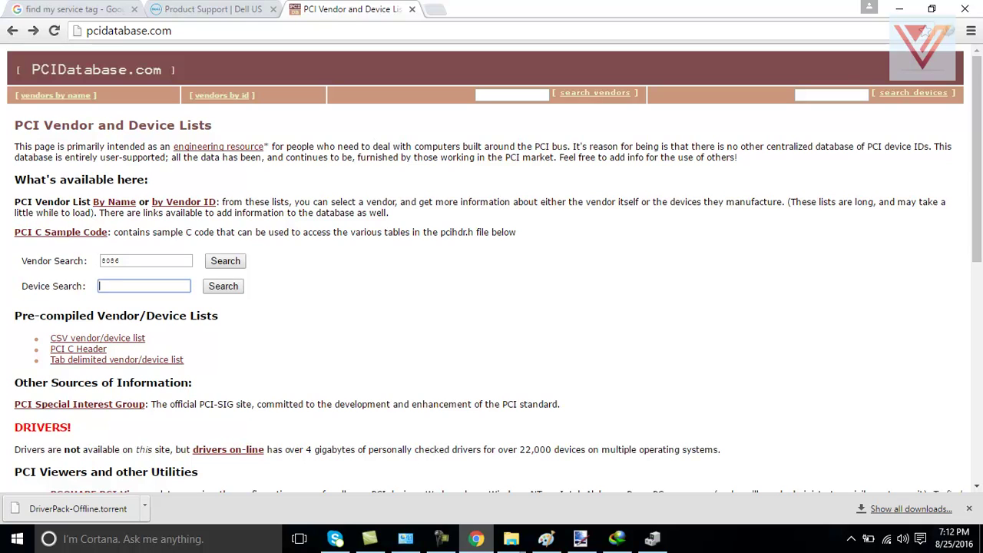
{"action": "type", "text": "0"}
{"action": "key", "text": "Down"}
{"action": "key", "text": "Return"}
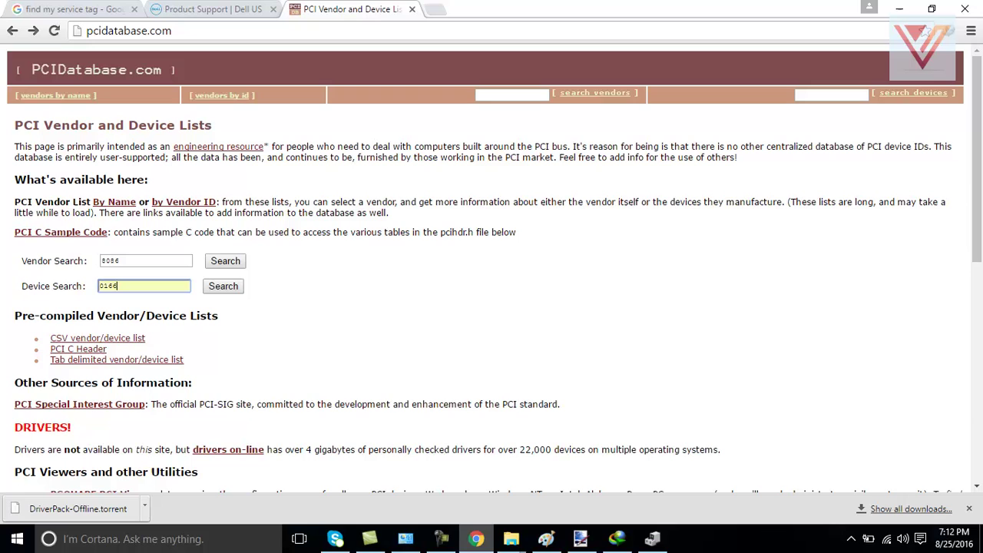
{"action": "key", "text": "Return"}
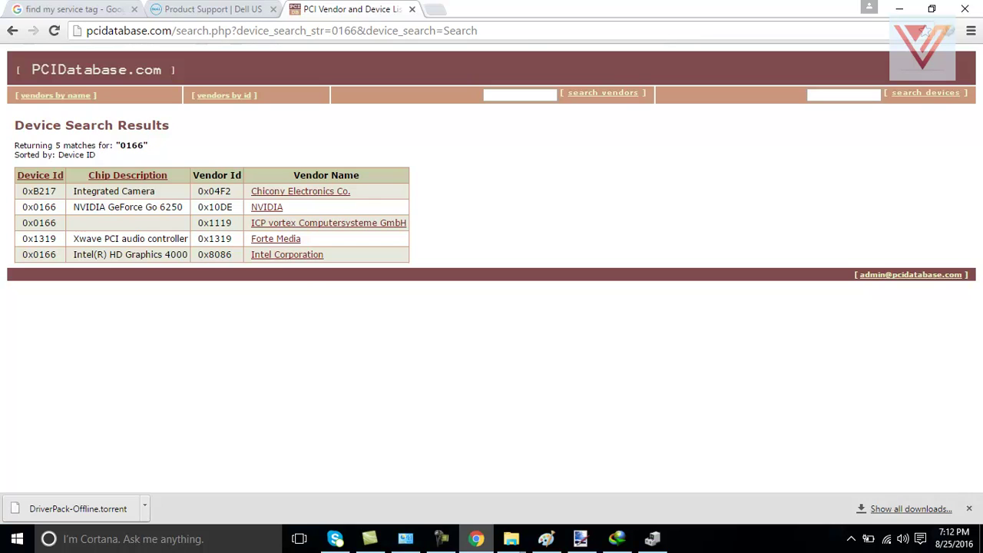
{"action": "left_click_drag", "start_coordinate": [22, 255], "coordinate": [57, 254]}
{"action": "left_click_drag", "start_coordinate": [198, 255], "coordinate": [231, 255]}
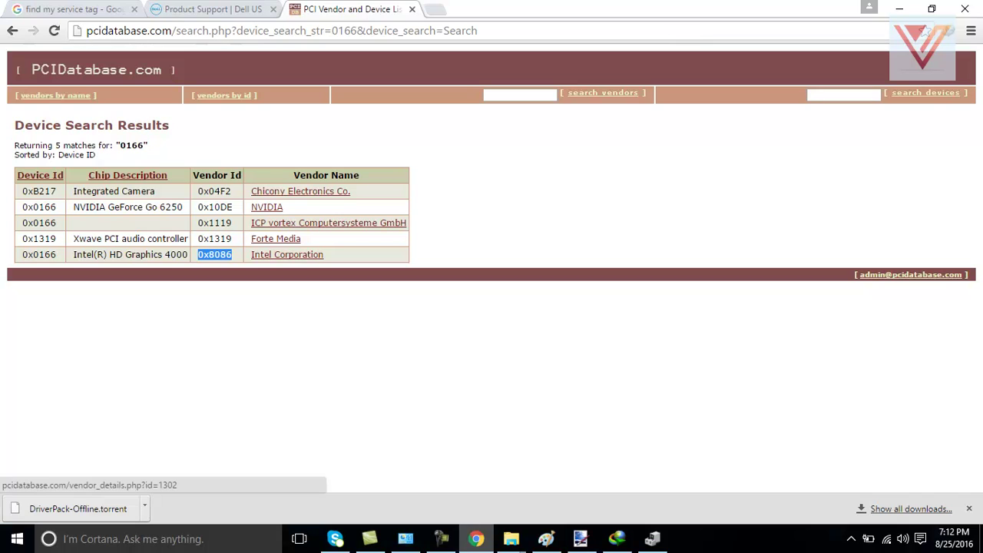
- Open the Intel Corporation vendor details and examine the chip descriptions in its device list
{"action": "left_click", "coordinate": [286, 254]}
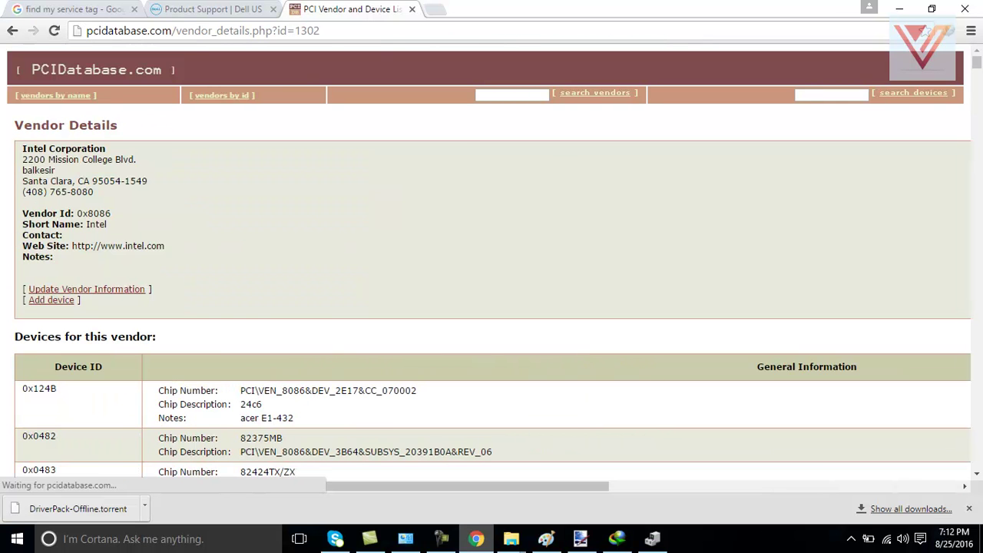
{"action": "scroll", "coordinate": [491, 261], "scroll_direction": "down", "scroll_amount": 2}
{"action": "scroll", "coordinate": [491, 261], "scroll_direction": "down", "scroll_amount": 3}
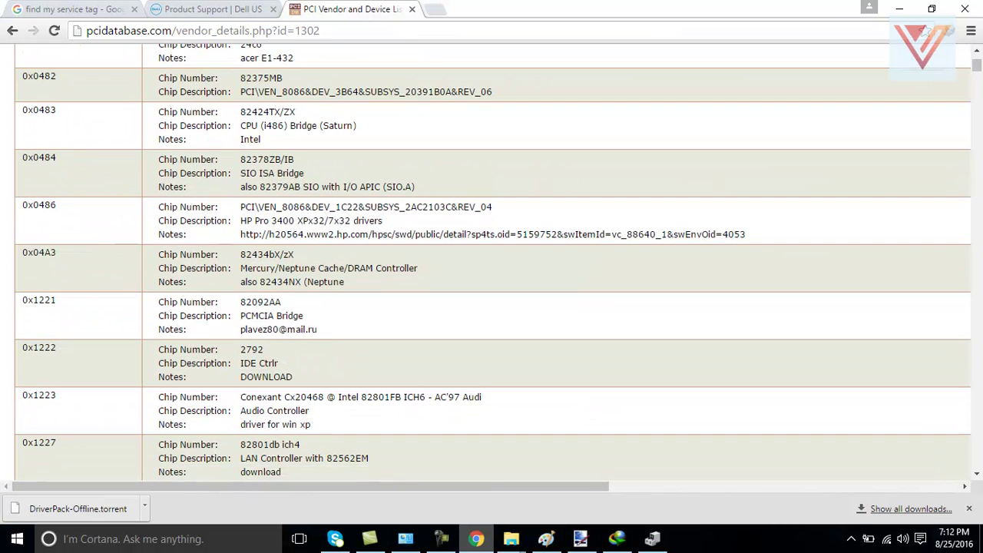
{"action": "scroll", "coordinate": [491, 261], "scroll_direction": "down", "scroll_amount": 3}
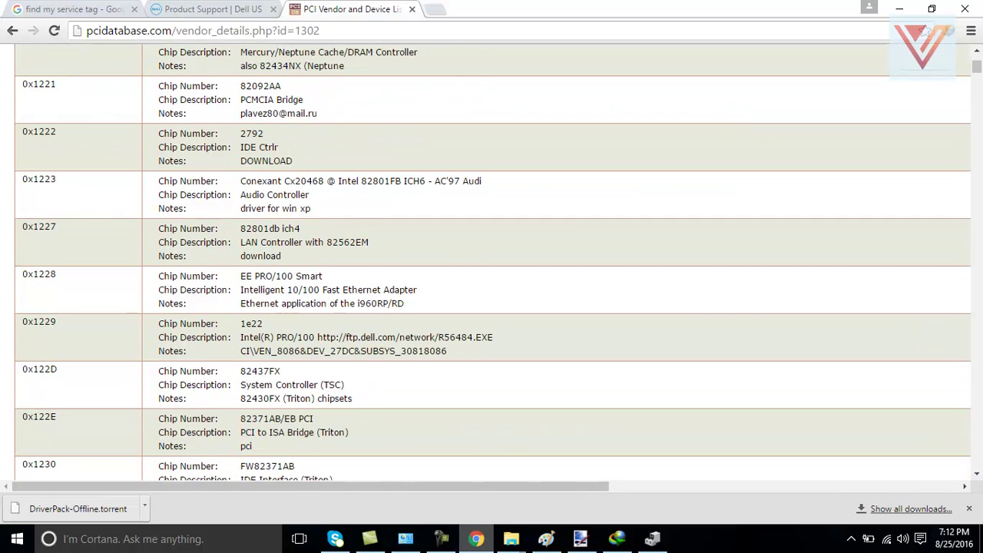
{"action": "scroll", "coordinate": [491, 261], "scroll_direction": "down", "scroll_amount": 2}
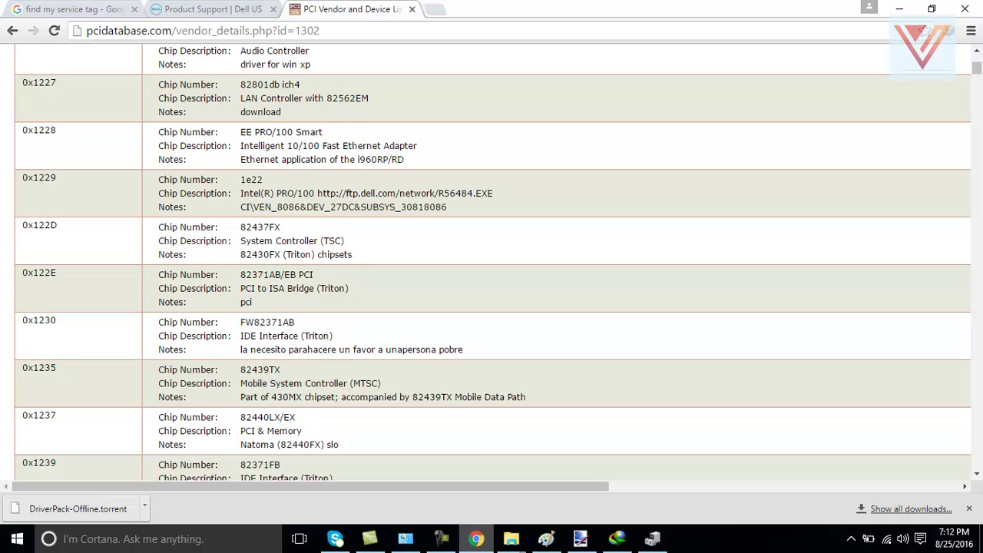
{"action": "scroll", "coordinate": [491, 261], "scroll_direction": "up", "scroll_amount": 6}
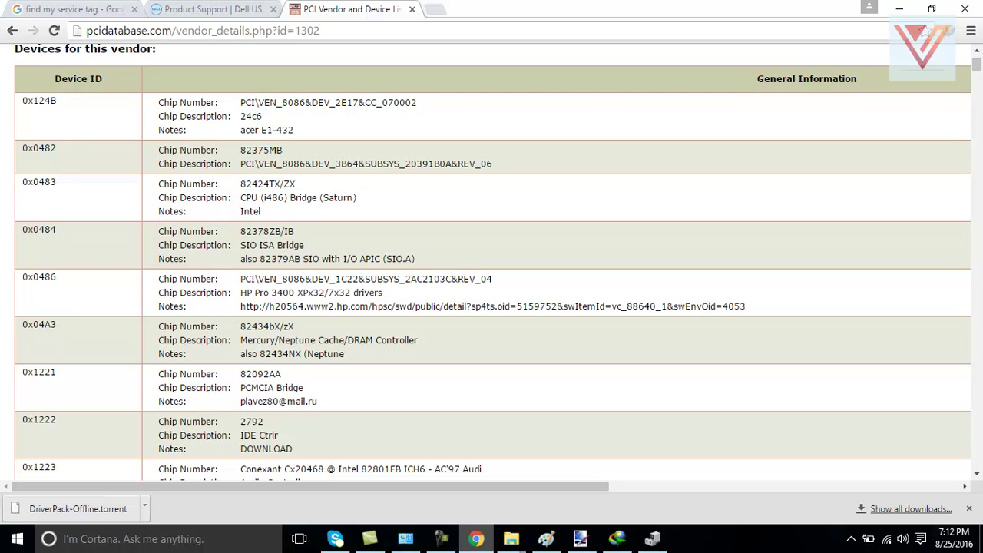
{"action": "scroll", "coordinate": [491, 261], "scroll_direction": "down", "scroll_amount": 2}
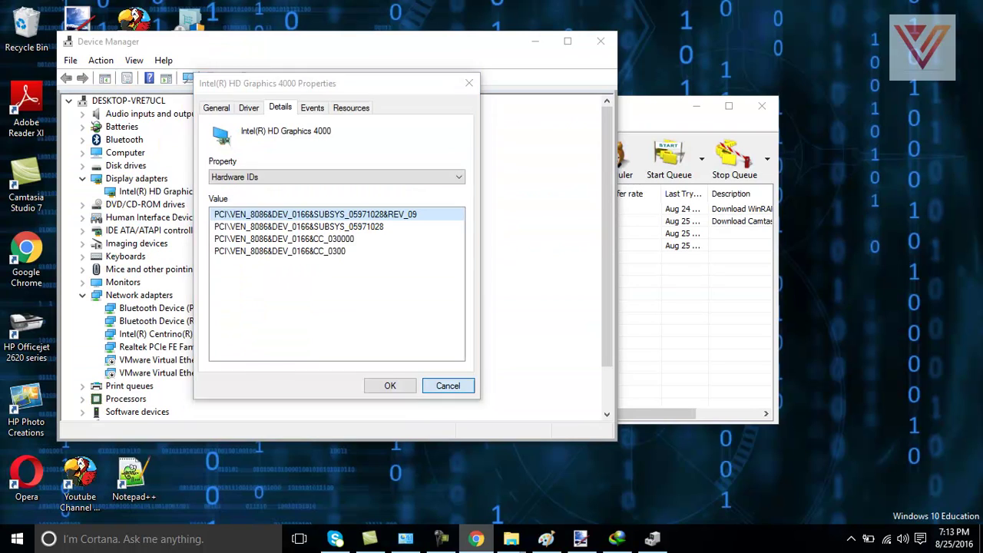
- Close the Intel(R) HD Graphics 4000 properties and Device Manager
{"action": "key", "text": "Escape"}
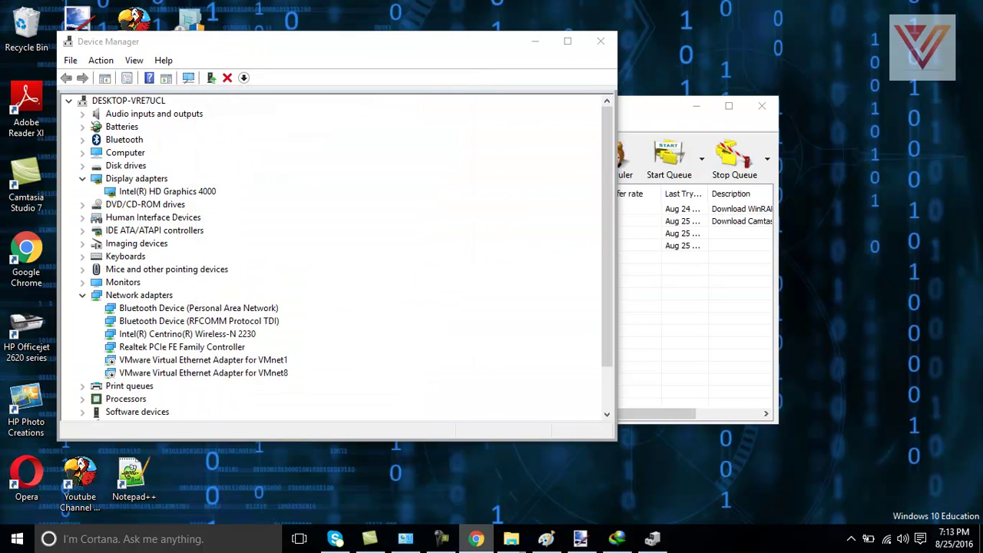
{"action": "left_click", "coordinate": [600, 41]}
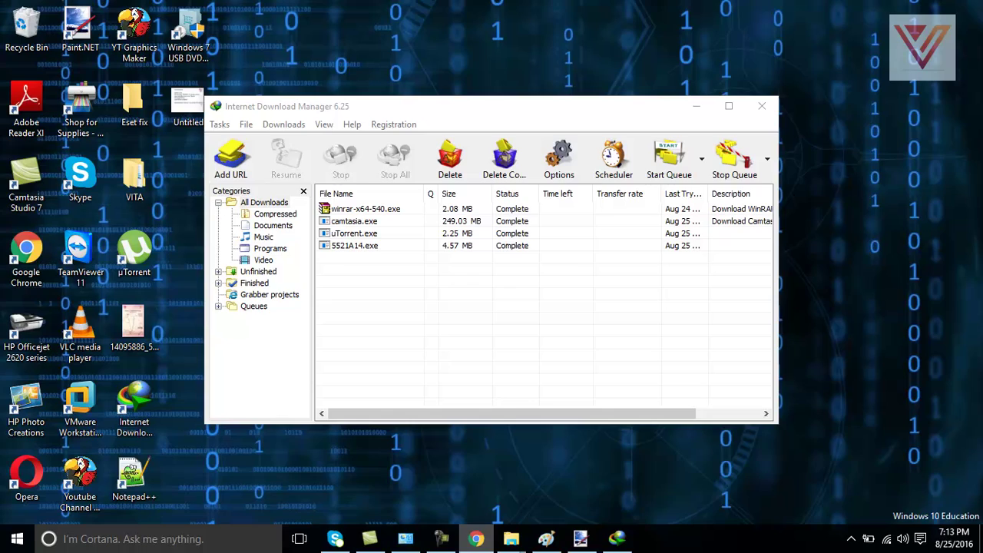
- Switch to Paint.NET and underline the VIT Academy heading with a pink Paintbrush stroke
{"action": "left_click", "coordinate": [579, 538]}
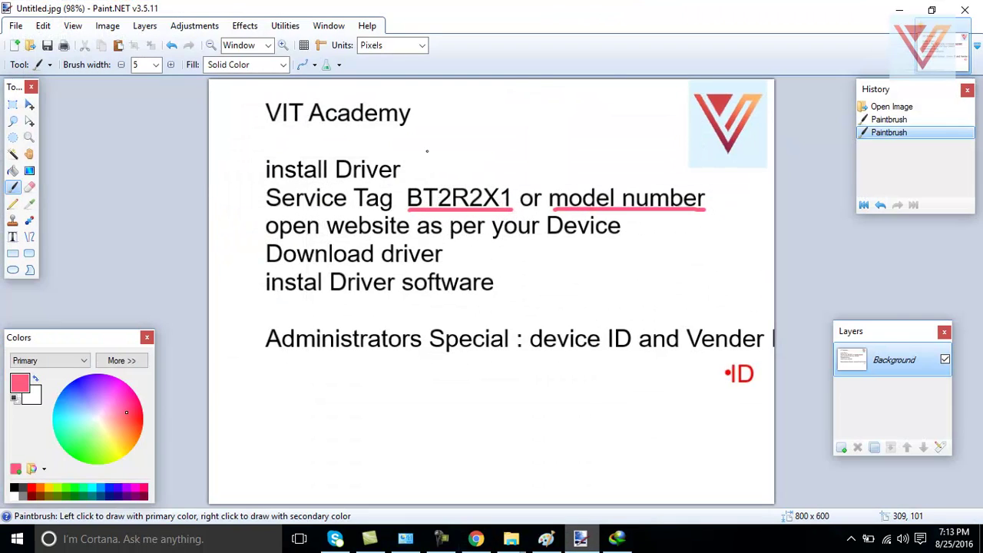
{"action": "left_click_drag", "start_coordinate": [273, 129], "coordinate": [370, 133]}
{"action": "left_click_drag", "start_coordinate": [413, 131], "coordinate": [413, 131]}
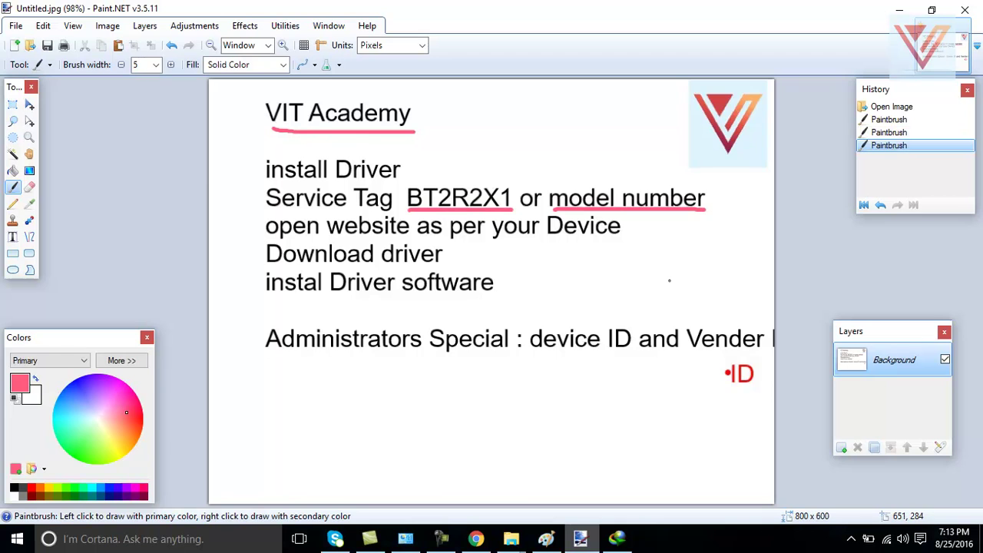